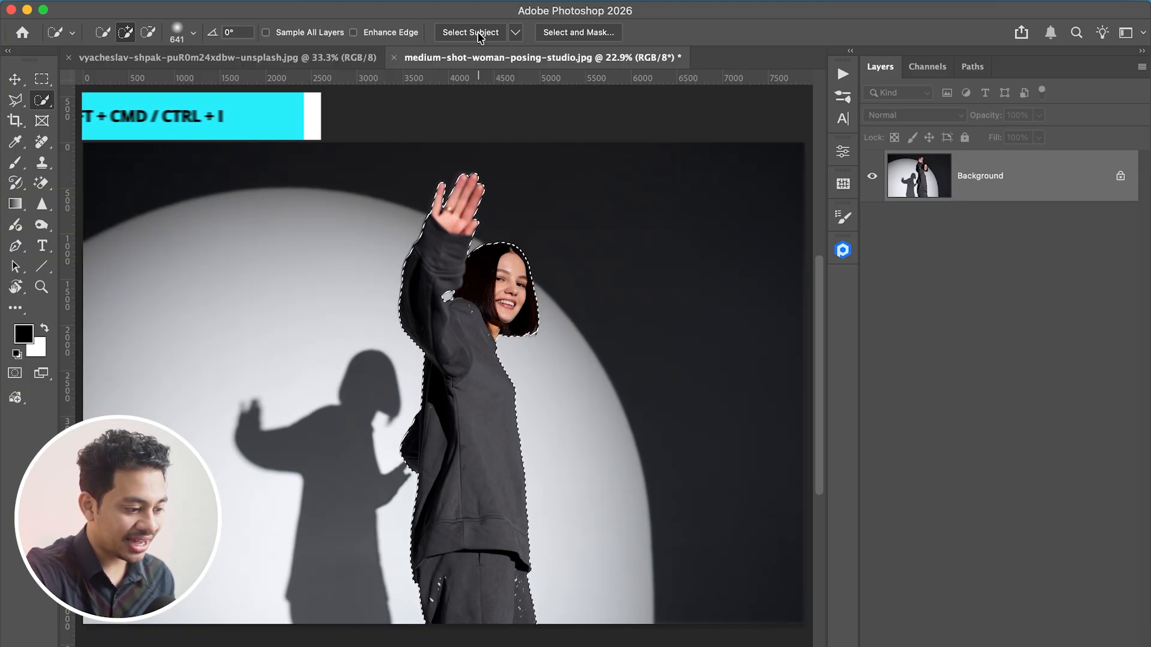
- Cover everything outside the woman with a red Solid Color fill layer using the inverted selection, and set its blend mode to Multiply
{"action": "key", "text": "shift+super+i"}
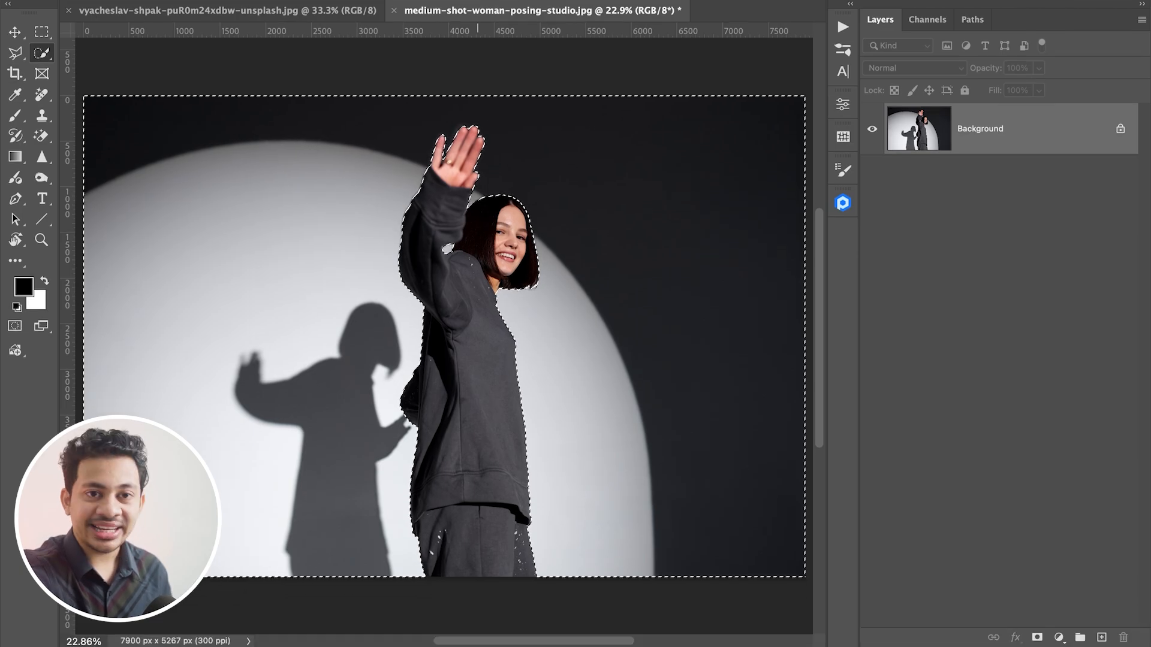
{"action": "left_click", "coordinate": [1058, 637]}
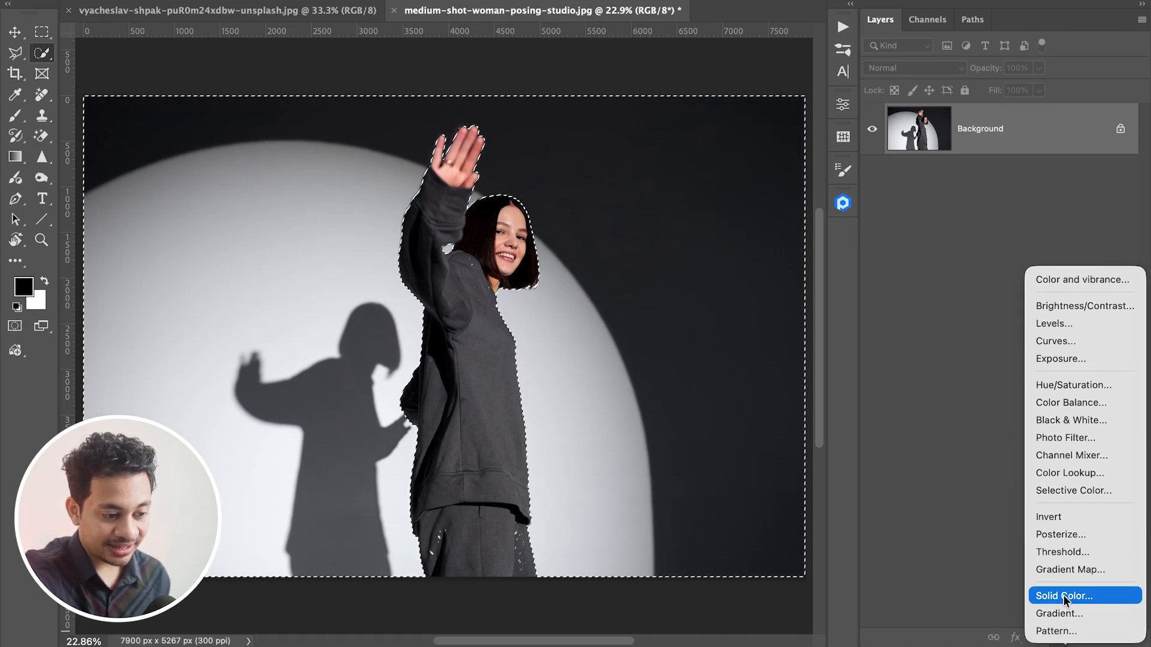
{"action": "left_click", "coordinate": [1063, 591]}
{"action": "left_click_drag", "start_coordinate": [619, 300], "coordinate": [727, 252]}
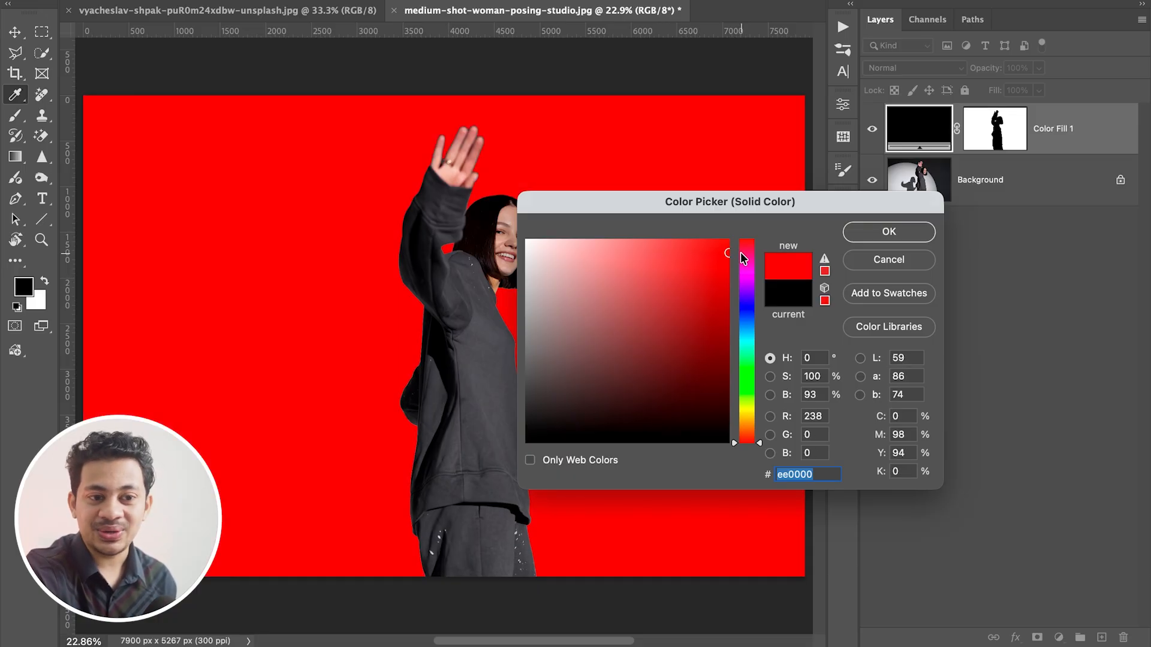
{"action": "left_click", "coordinate": [886, 232]}
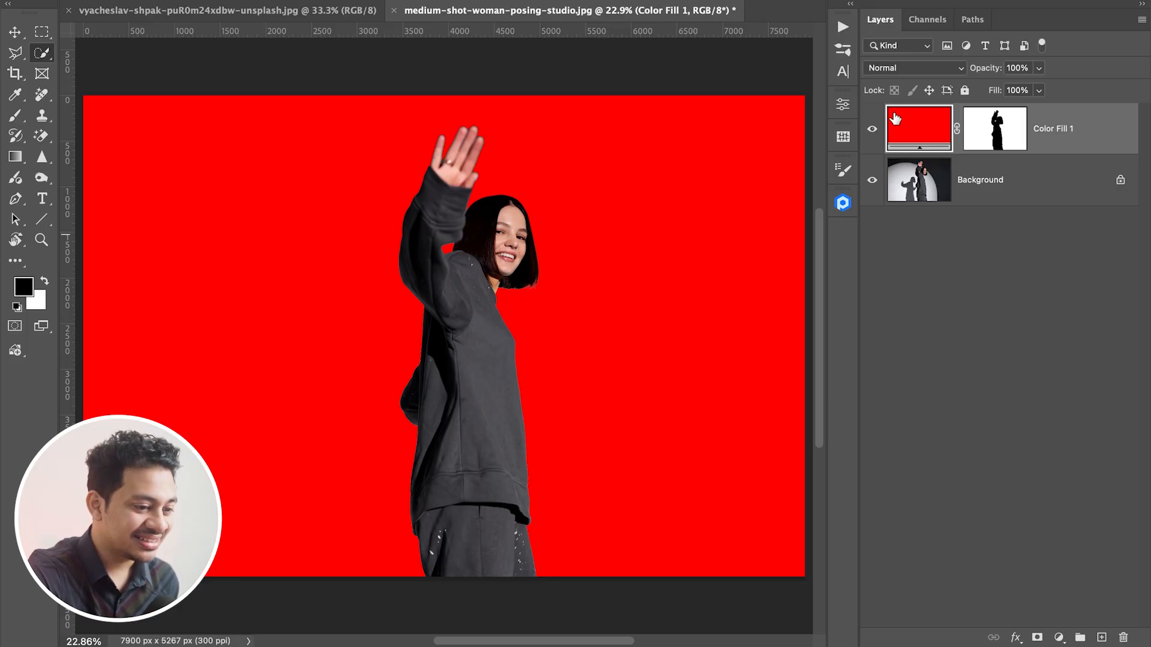
{"action": "left_click", "coordinate": [930, 67]}
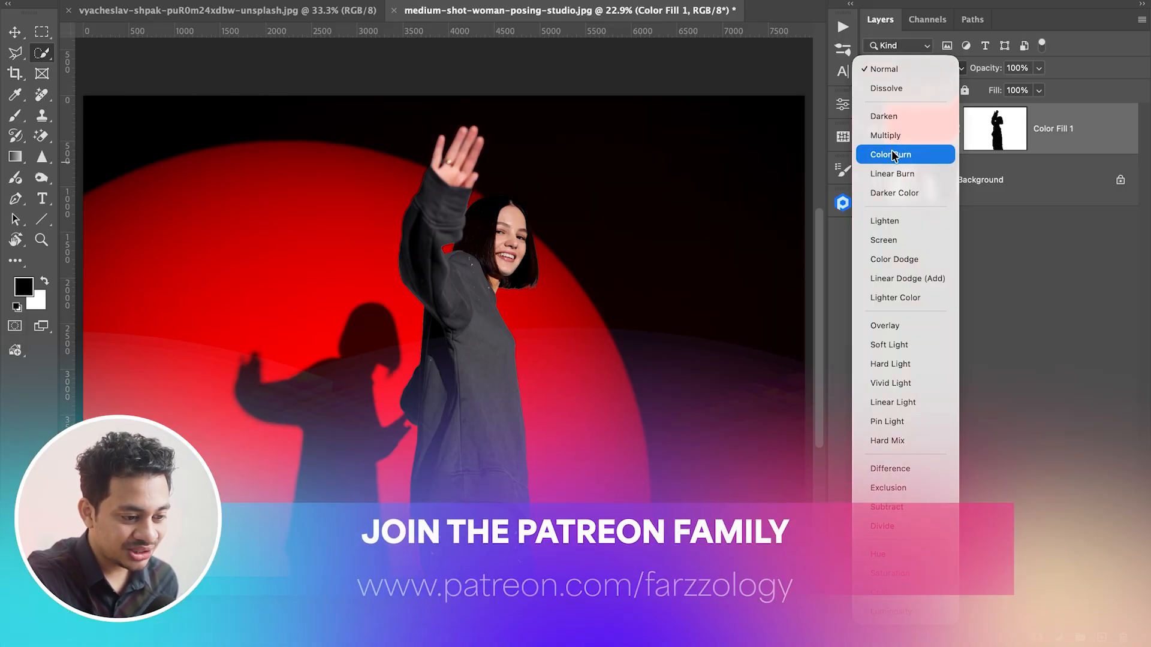
{"action": "left_click", "coordinate": [894, 138]}
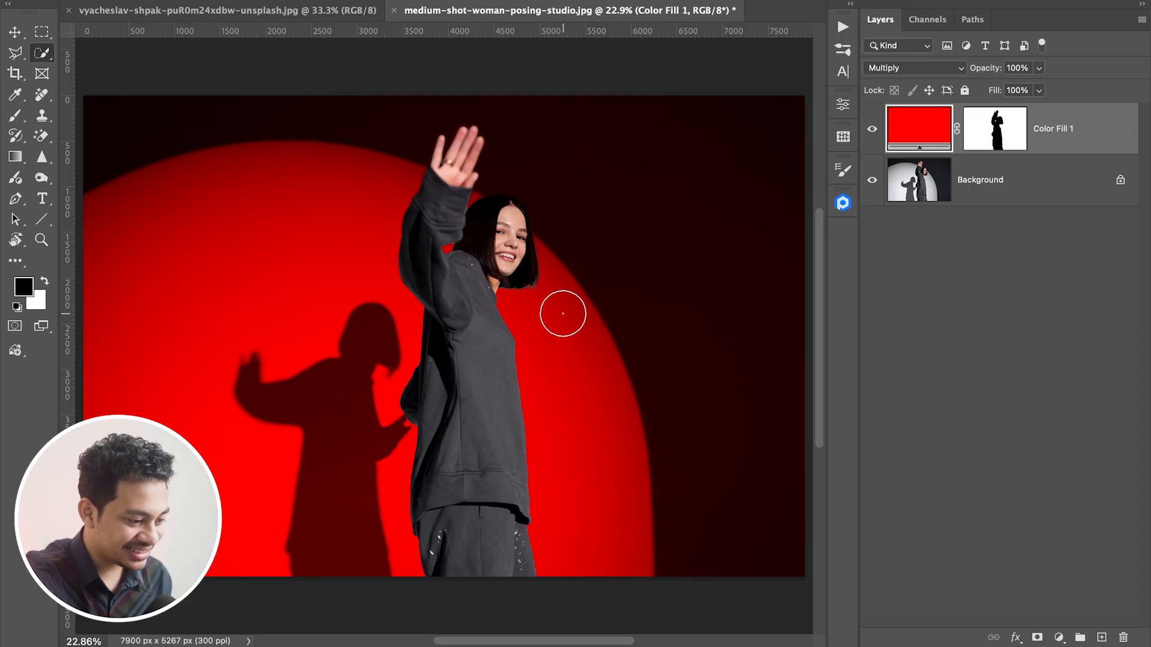
- Prepare a white brush at size 499 and target the layer mask of Color Fill 1
{"action": "scroll", "coordinate": [572, 317], "scroll_direction": "up", "scroll_amount": 5}
{"action": "scroll", "coordinate": [561, 305], "scroll_direction": "up", "scroll_amount": 3}
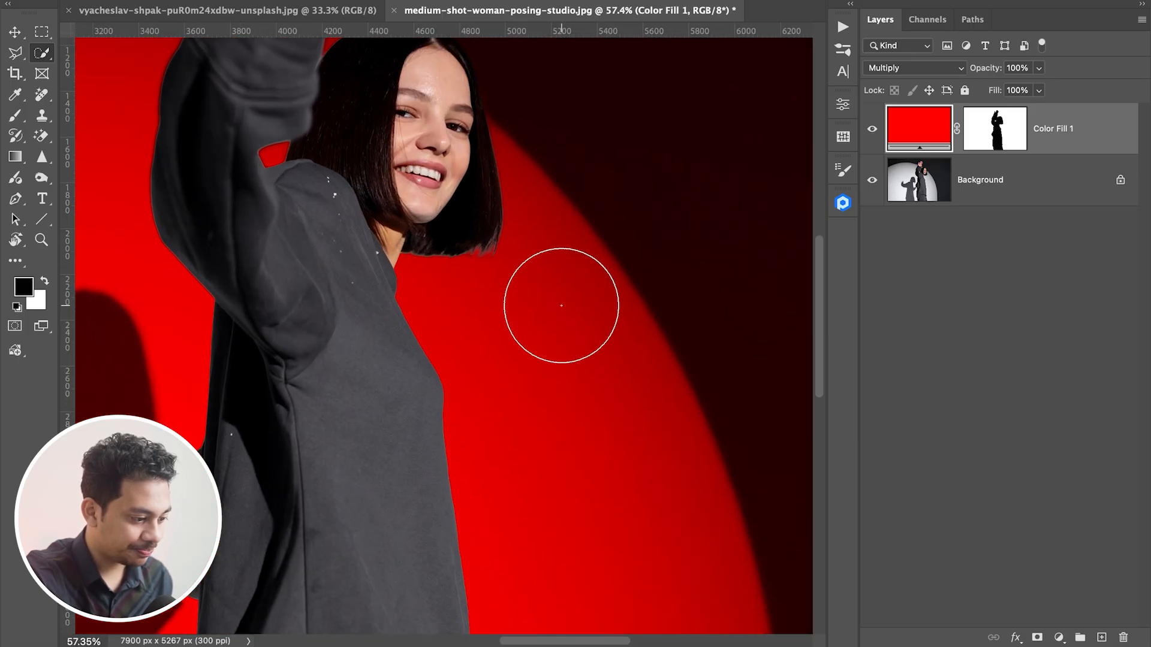
{"action": "mouse_move", "coordinate": [540, 300]}
{"action": "left_mouse_down"}
{"action": "mouse_move", "coordinate": [580, 294]}
{"action": "mouse_move", "coordinate": [569, 297]}
{"action": "left_mouse_up"}
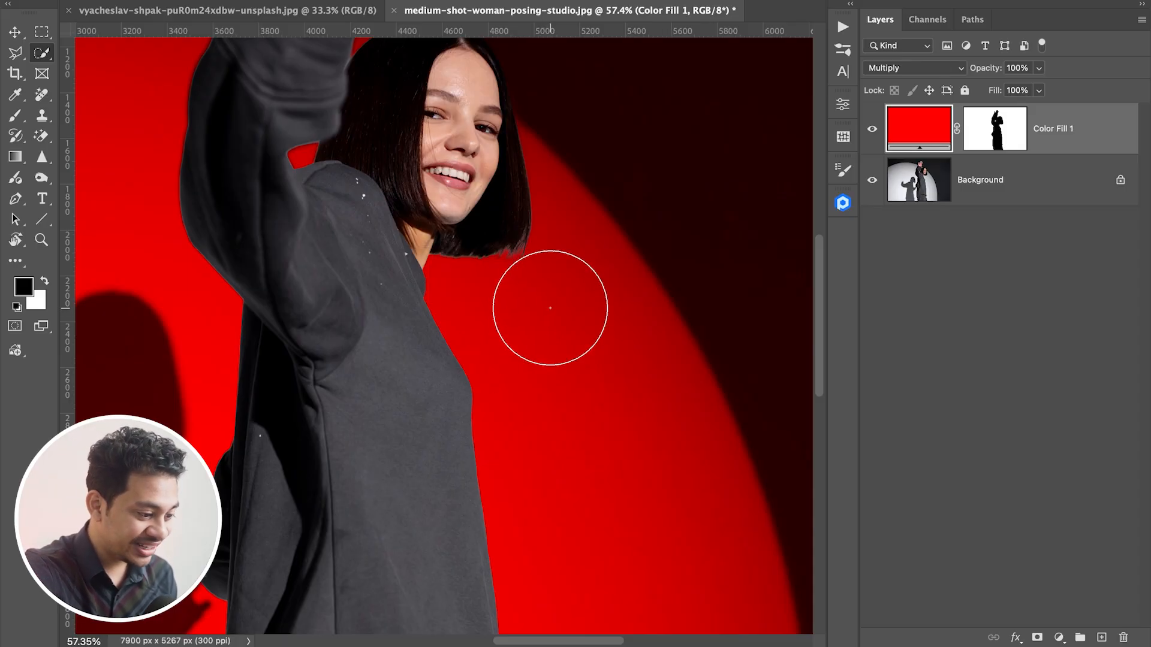
{"action": "key", "text": "b"}
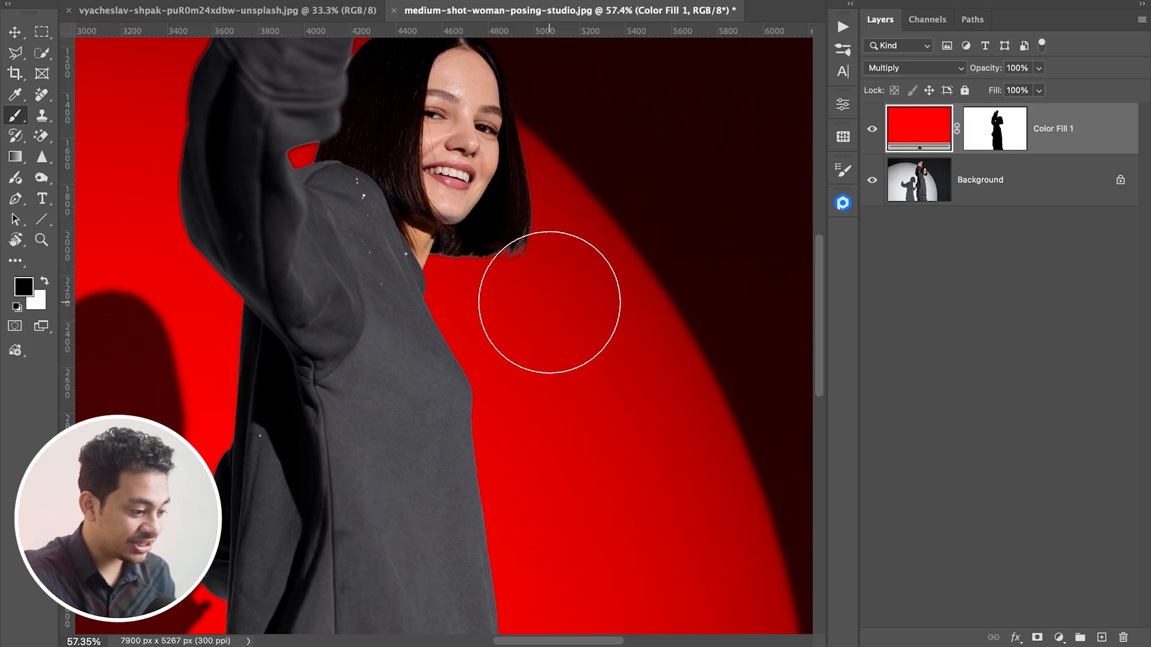
{"action": "left_click", "coordinate": [47, 284]}
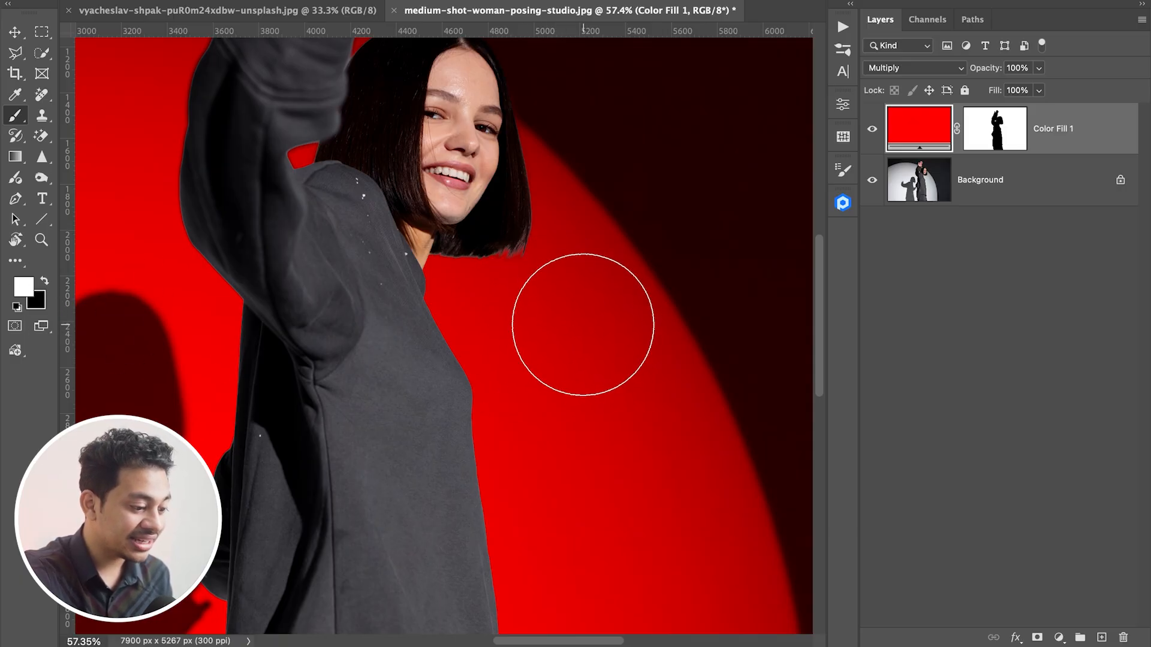
{"action": "mouse_move", "coordinate": [581, 329]}
{"action": "left_mouse_down"}
{"action": "mouse_move", "coordinate": [587, 282]}
{"action": "mouse_move", "coordinate": [496, 293]}
{"action": "left_mouse_up"}
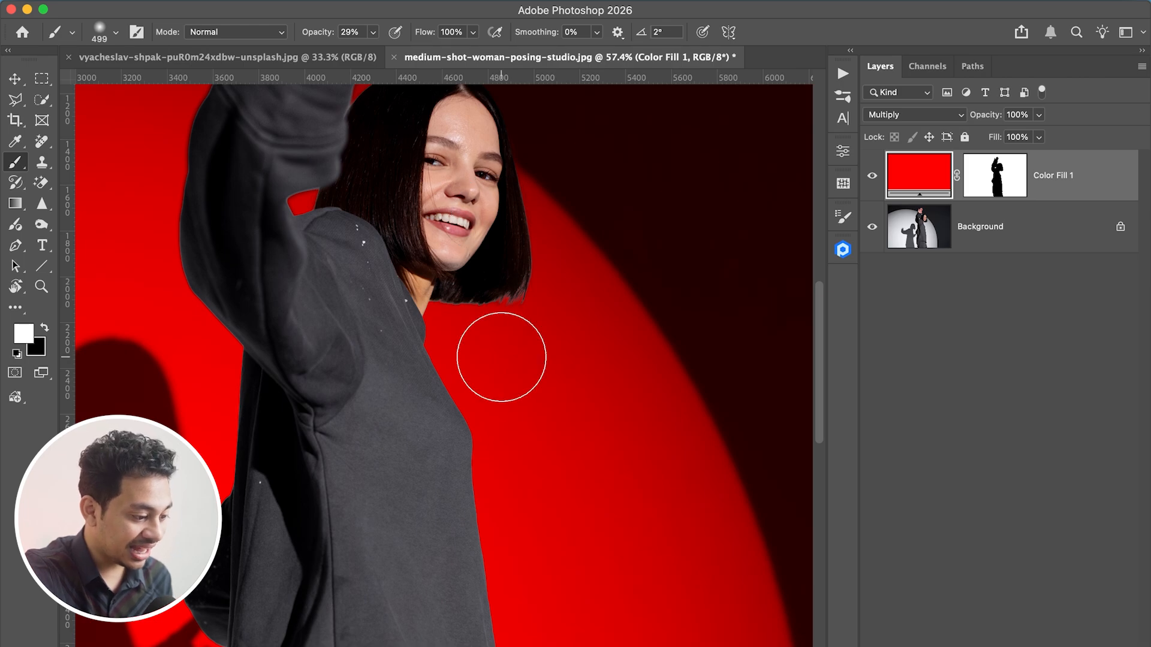
{"action": "left_click", "coordinate": [1019, 185]}
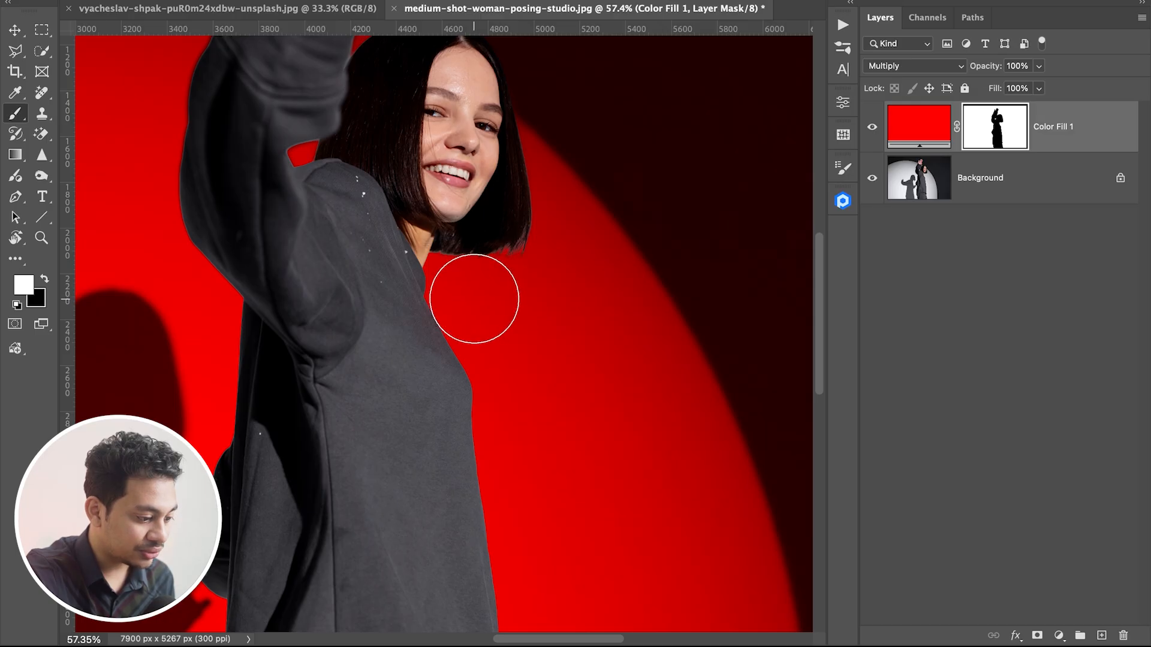
- Paint white on the fill layer's mask along the lower and outer hair edges to clean up the fringe
{"action": "scroll", "coordinate": [478, 293], "scroll_direction": "up", "scroll_amount": 1}
{"action": "scroll", "coordinate": [479, 293], "scroll_direction": "up", "scroll_amount": 5}
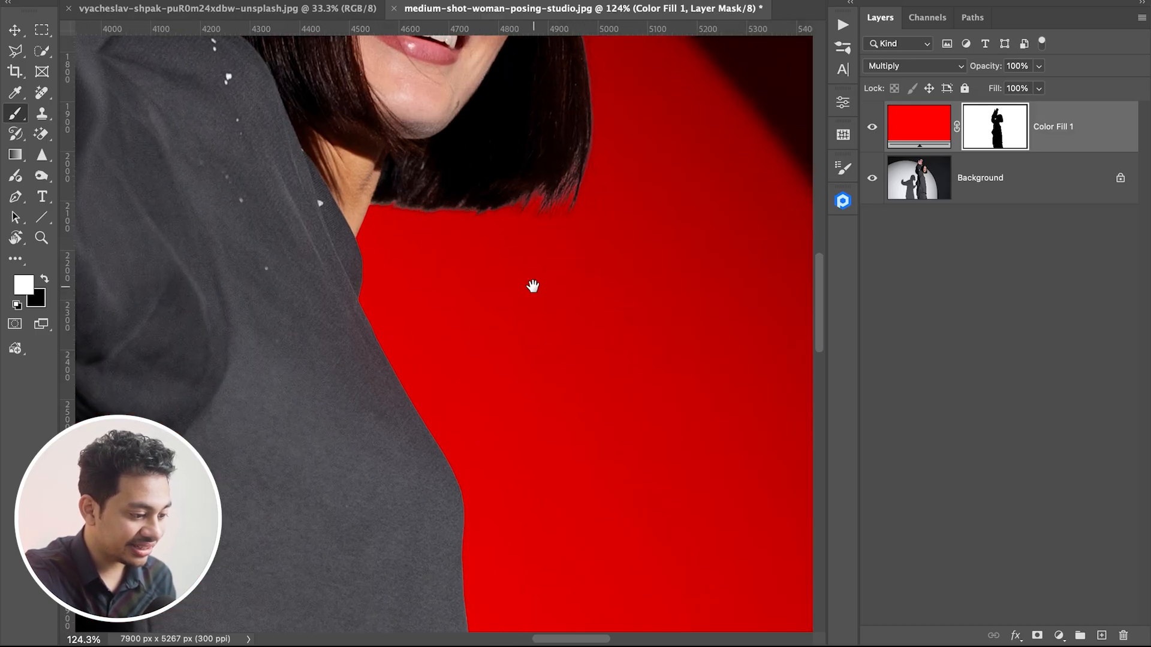
{"action": "scroll", "coordinate": [575, 301], "scroll_direction": "up", "scroll_amount": 1}
{"action": "mouse_move", "coordinate": [570, 301]}
{"action": "left_mouse_down"}
{"action": "mouse_move", "coordinate": [632, 301]}
{"action": "mouse_move", "coordinate": [644, 327]}
{"action": "mouse_move", "coordinate": [539, 337]}
{"action": "mouse_move", "coordinate": [506, 298]}
{"action": "mouse_move", "coordinate": [562, 284]}
{"action": "mouse_move", "coordinate": [533, 284]}
{"action": "left_mouse_up"}
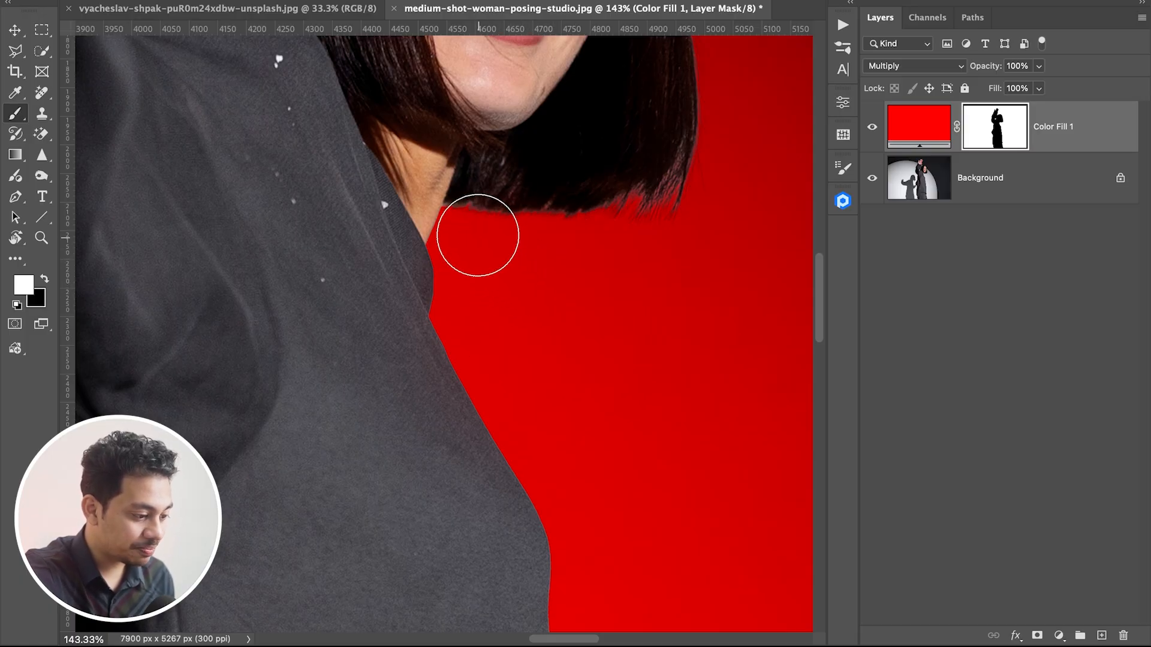
{"action": "left_click_drag", "start_coordinate": [654, 230], "coordinate": [571, 453]}
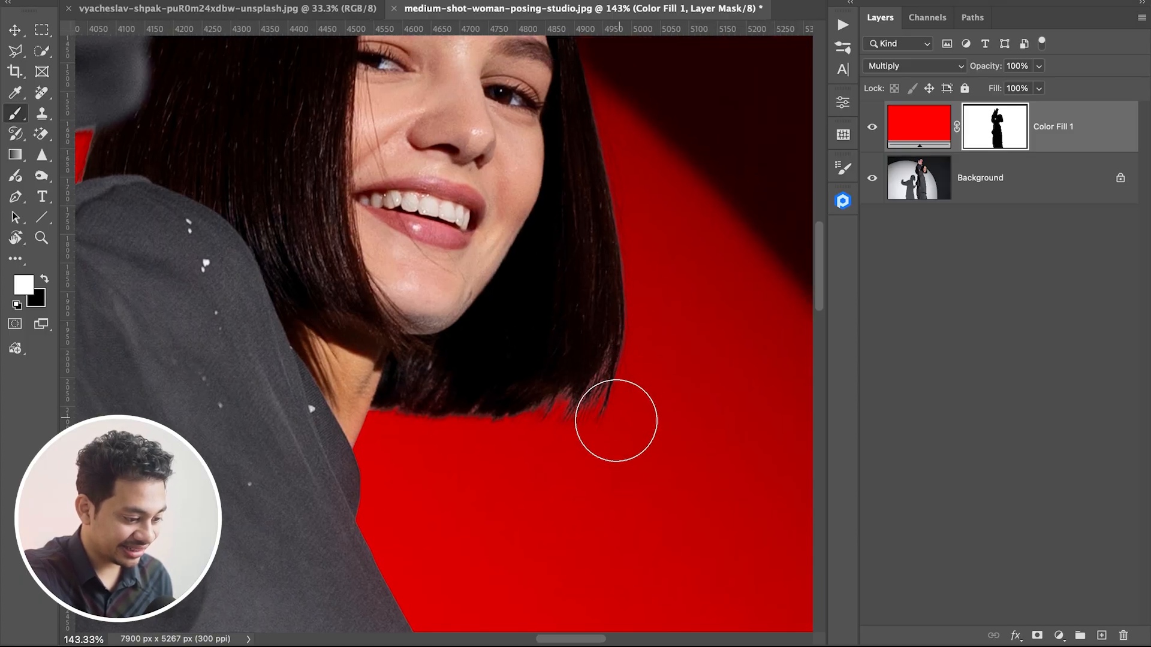
{"action": "left_click_drag", "start_coordinate": [655, 211], "coordinate": [685, 433]}
{"action": "mouse_move", "coordinate": [595, 455]}
{"action": "left_mouse_down"}
{"action": "mouse_move", "coordinate": [629, 334]}
{"action": "mouse_move", "coordinate": [737, 398]}
{"action": "mouse_move", "coordinate": [598, 356]}
{"action": "mouse_move", "coordinate": [484, 112]}
{"action": "left_mouse_up"}
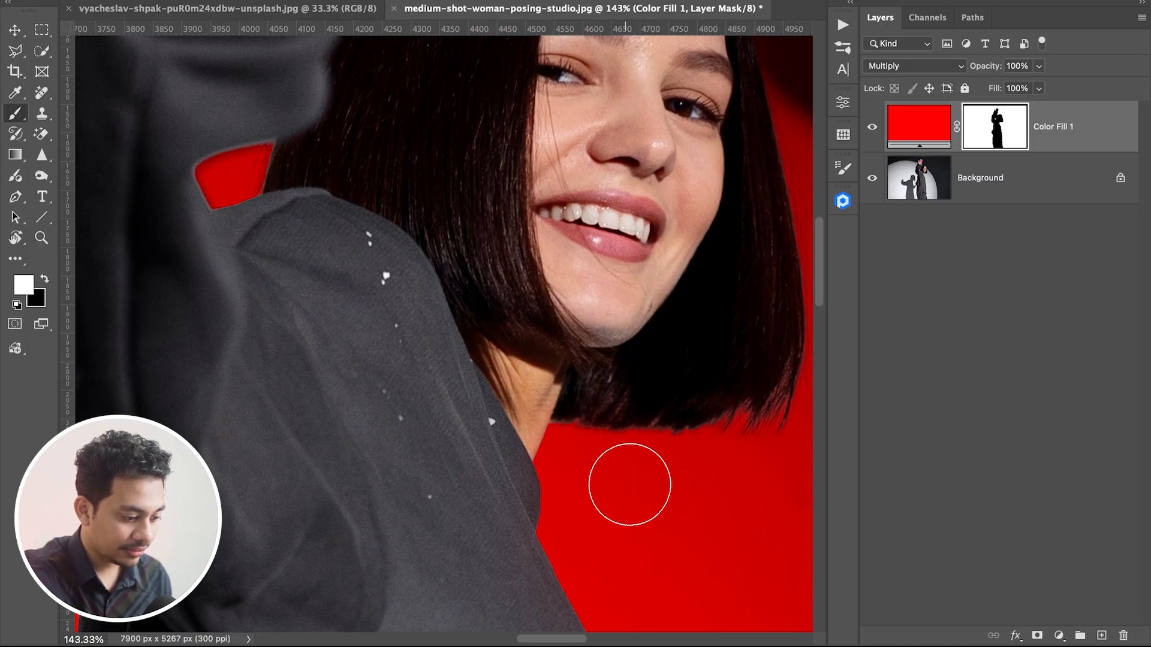
{"action": "left_click_drag", "start_coordinate": [642, 527], "coordinate": [536, 469]}
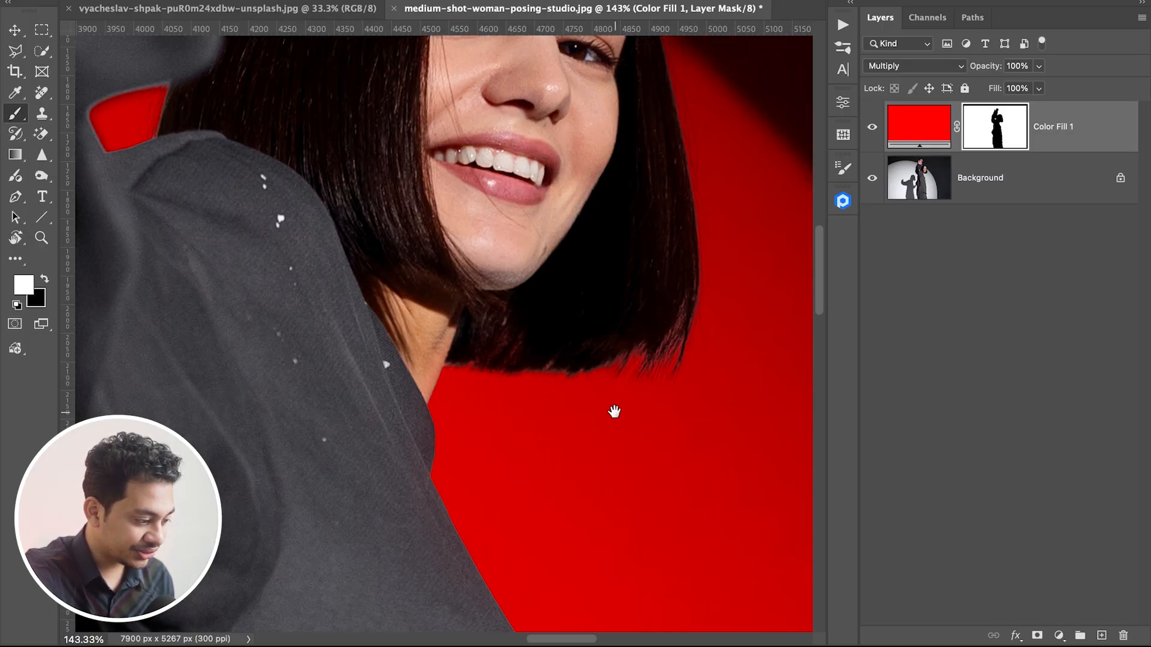
{"action": "left_click_drag", "start_coordinate": [613, 411], "coordinate": [575, 397]}
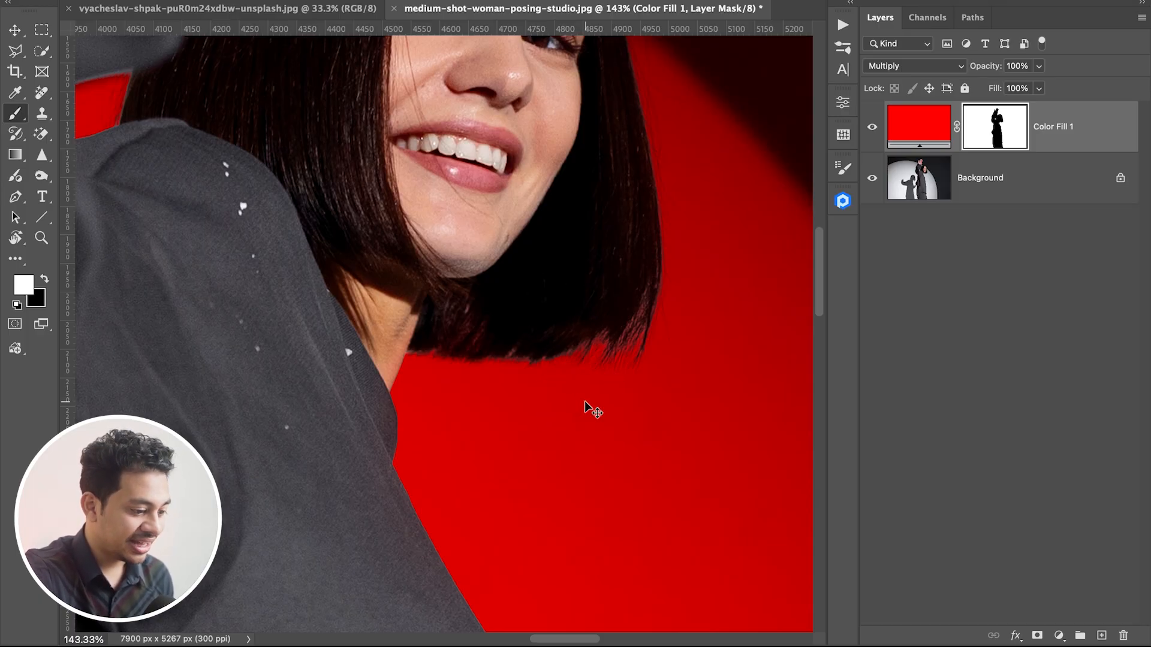
- Fit the whole image in view and compare it with the Color Fill 1 layer hidden and shown
{"action": "key", "text": "super+0"}
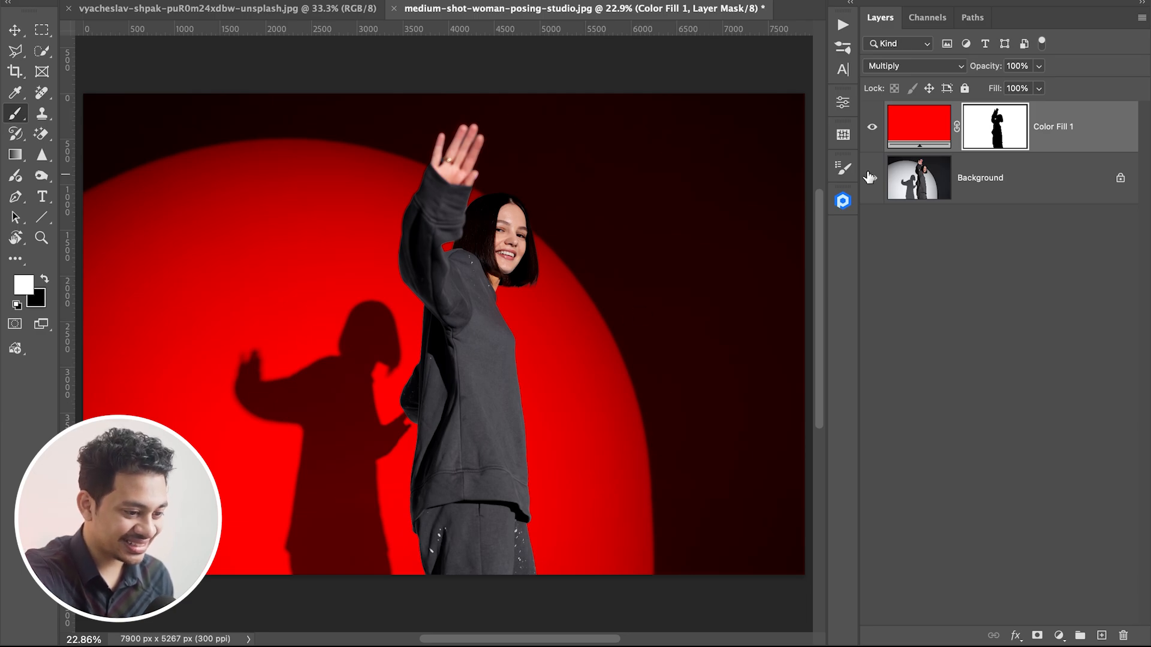
{"action": "left_click", "coordinate": [873, 128]}
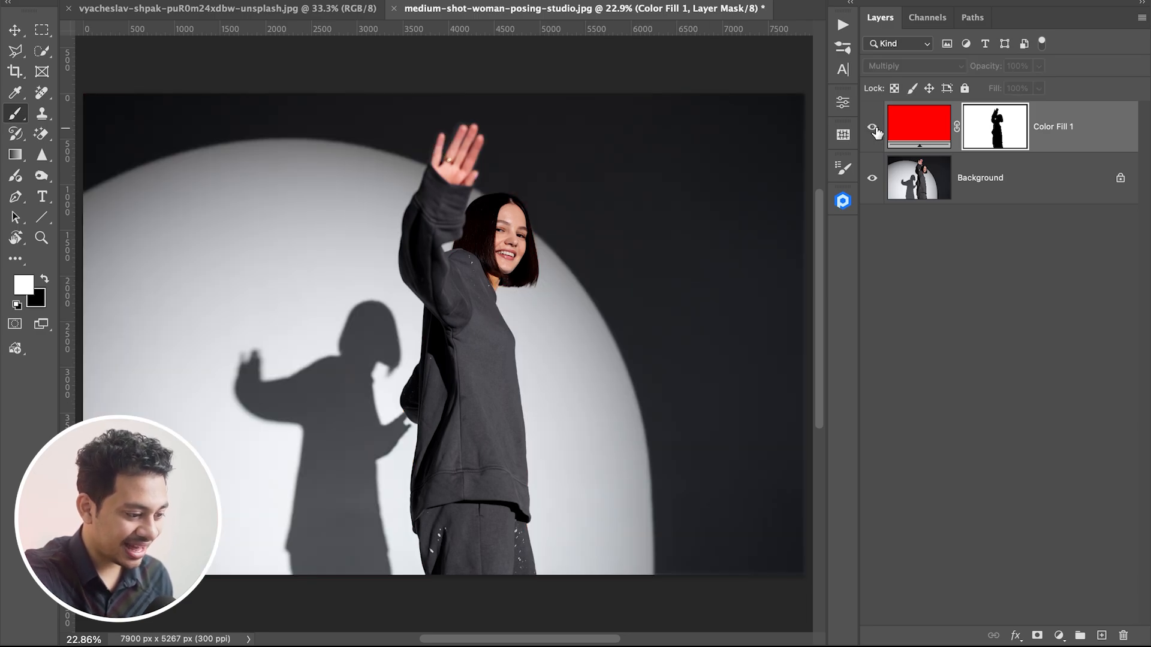
{"action": "left_click", "coordinate": [873, 128]}
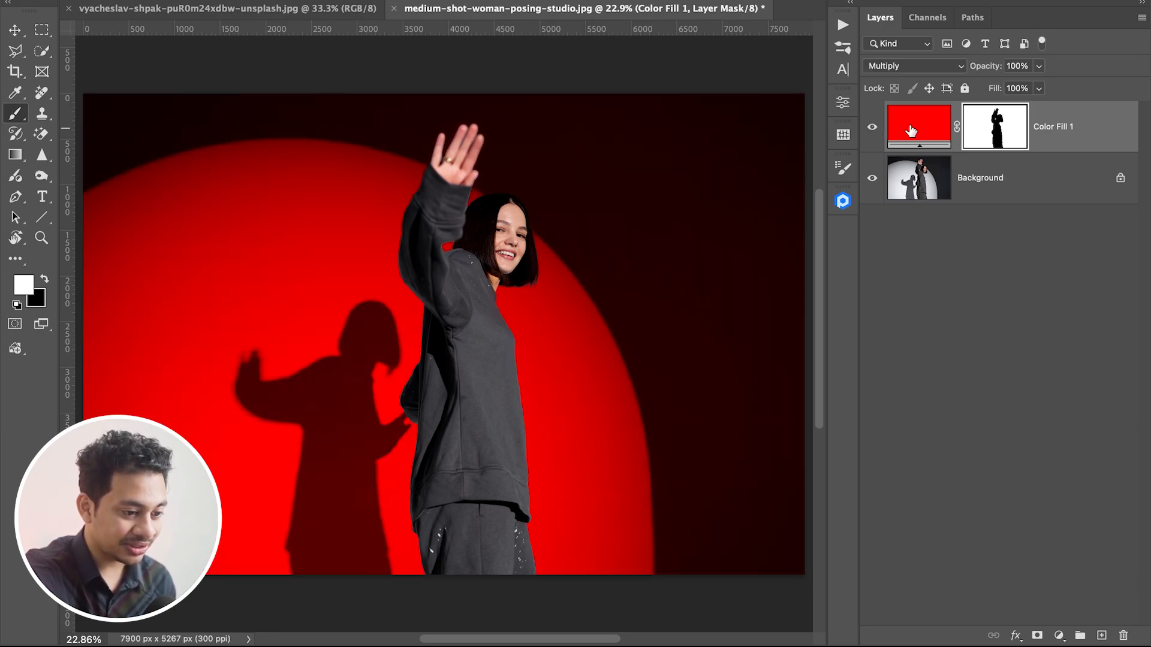
- Change the Color Fill 1 layer's colour to bright magenta after trying several green shades
{"action": "double_click", "coordinate": [909, 125]}
{"action": "left_click_drag", "start_coordinate": [686, 310], "coordinate": [742, 324]}
{"action": "left_click", "coordinate": [756, 393]}
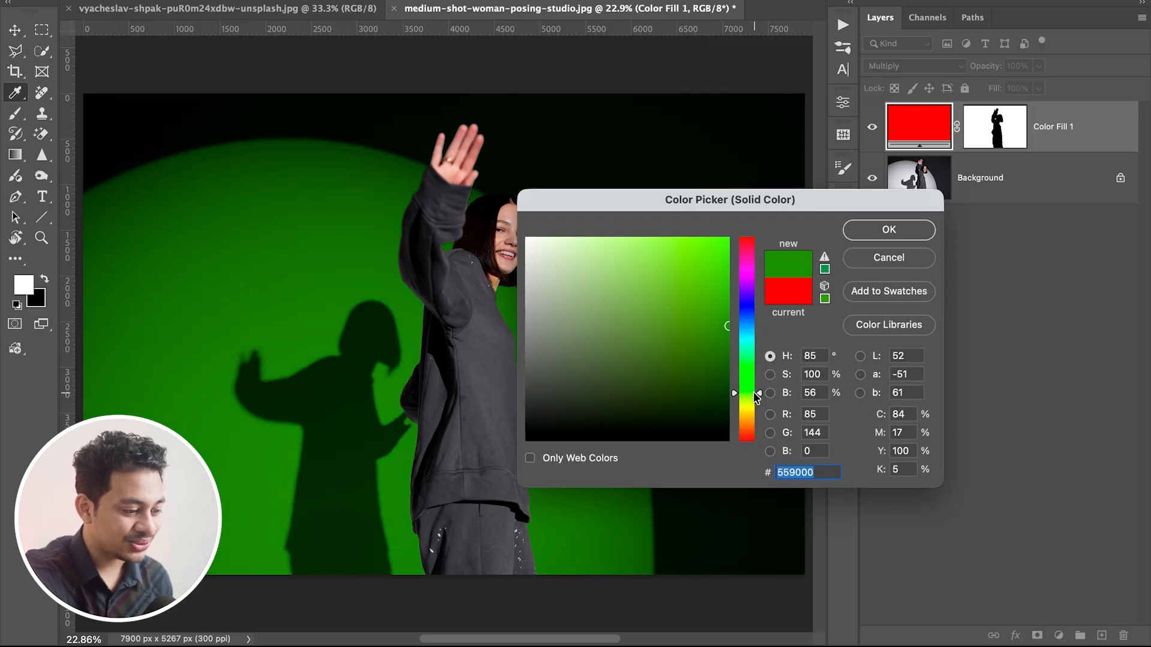
{"action": "mouse_move", "coordinate": [674, 309]}
{"action": "left_mouse_down"}
{"action": "mouse_move", "coordinate": [732, 214]}
{"action": "mouse_move", "coordinate": [623, 252]}
{"action": "mouse_move", "coordinate": [741, 216]}
{"action": "left_mouse_up"}
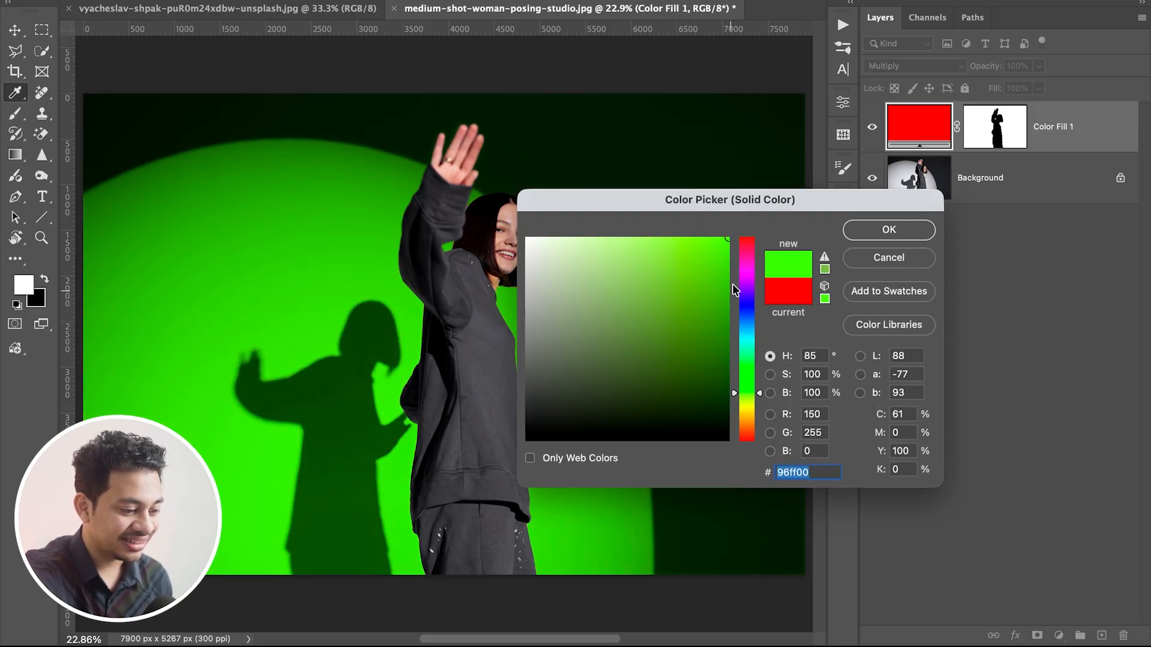
{"action": "left_click_drag", "start_coordinate": [748, 267], "coordinate": [742, 451]}
{"action": "left_click_drag", "start_coordinate": [738, 388], "coordinate": [748, 275]}
{"action": "left_click", "coordinate": [889, 230]}
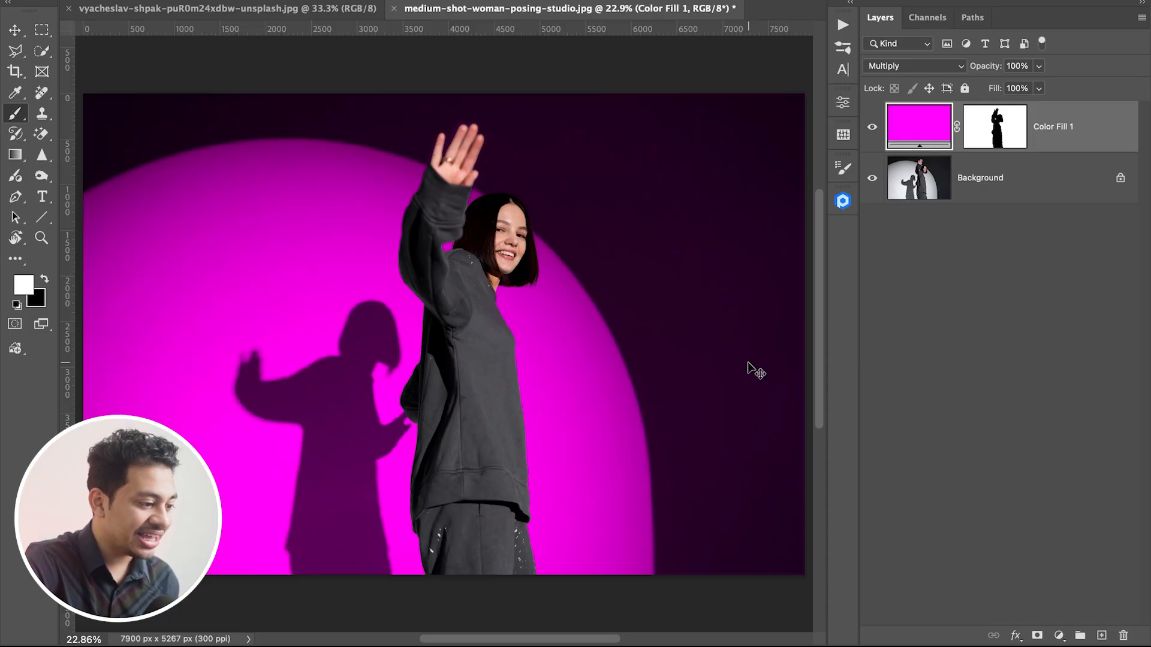
- Set Select Subject and Remove Background to Cloud in the Image Processing preferences
{"action": "key", "text": "super+k"}
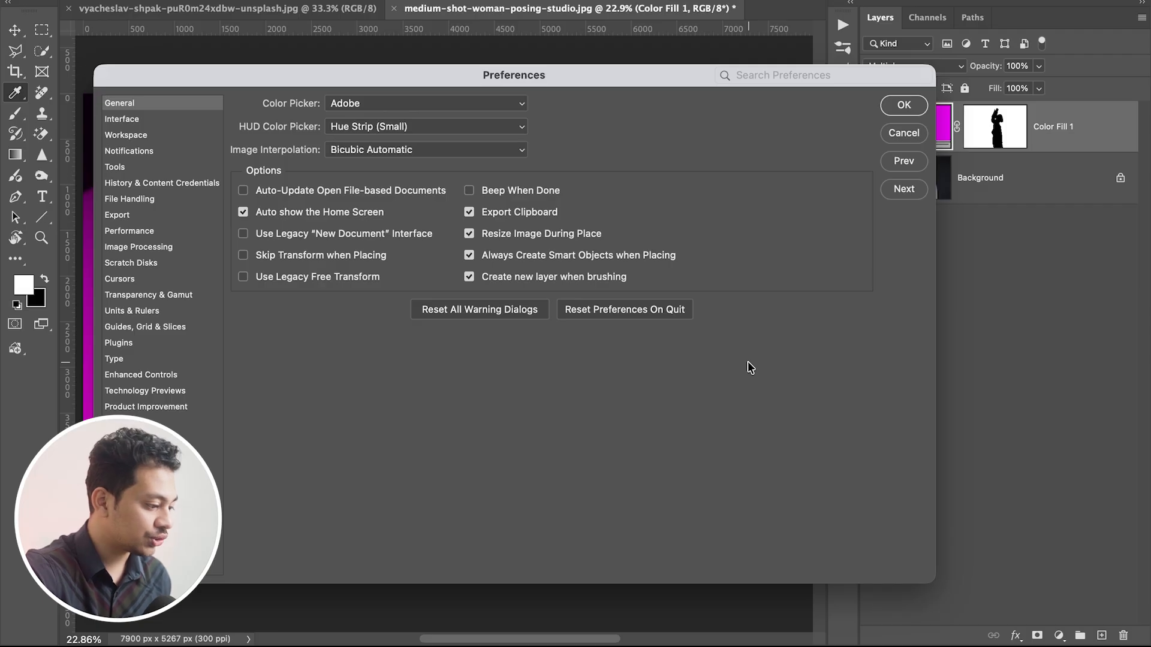
{"action": "left_click", "coordinate": [163, 249]}
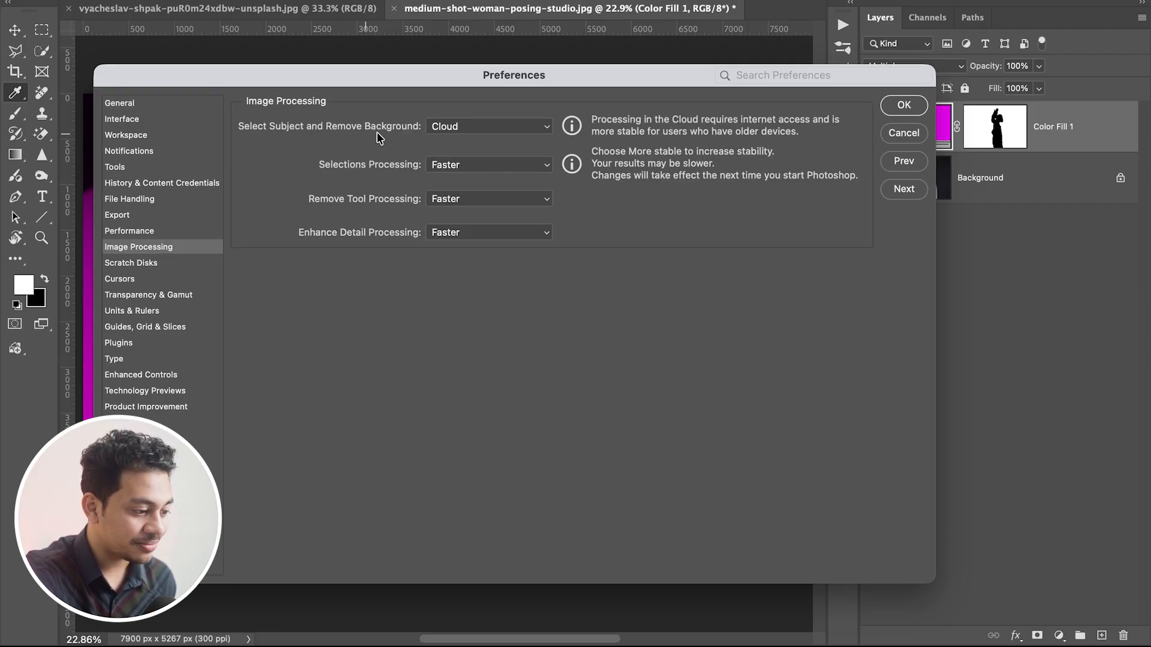
{"action": "left_click", "coordinate": [483, 132]}
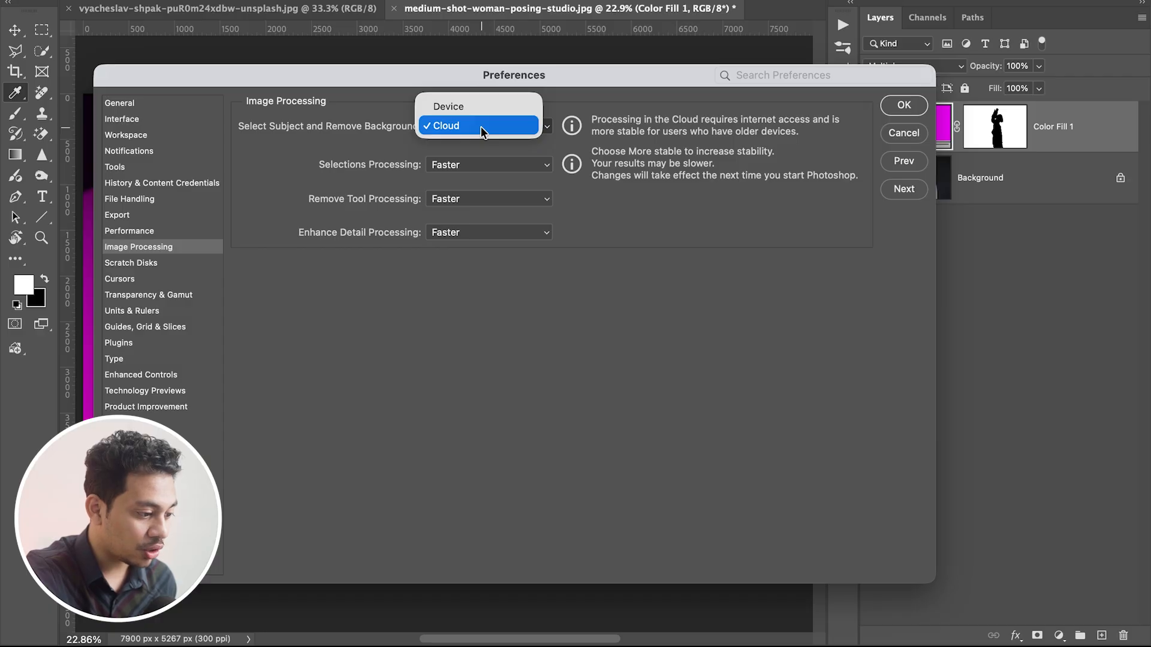
{"action": "left_click", "coordinate": [438, 128]}
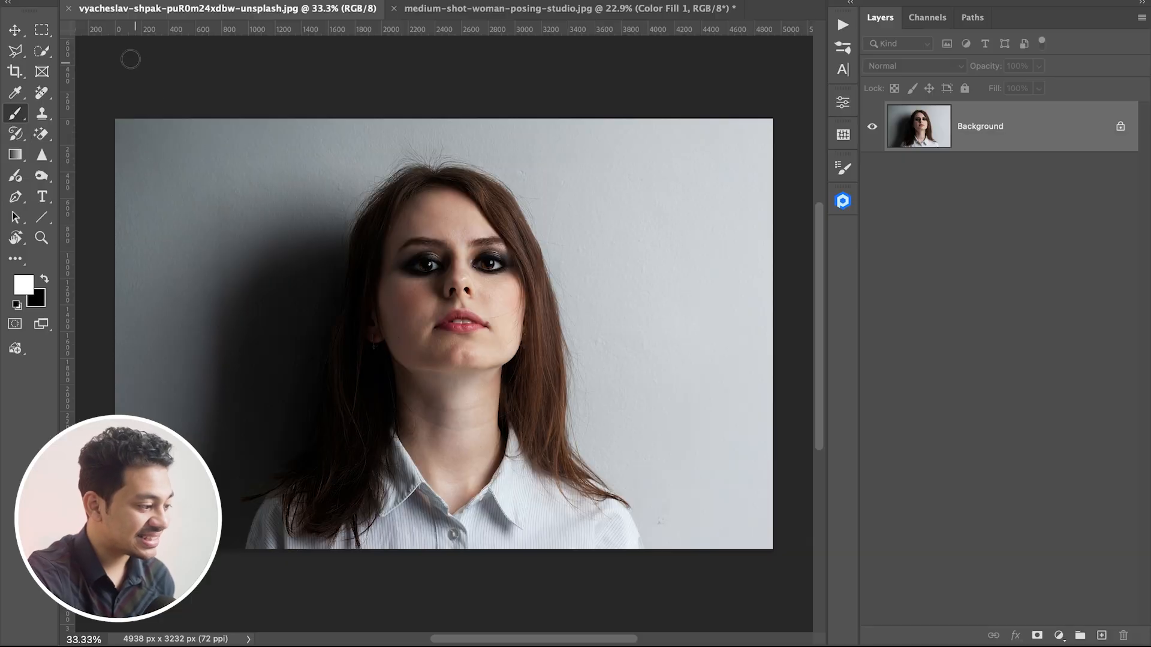
- In the portrait document, add a Hue/Saturation adjustment layer limited to the background by an inverted subject selection
{"action": "key", "text": "w"}
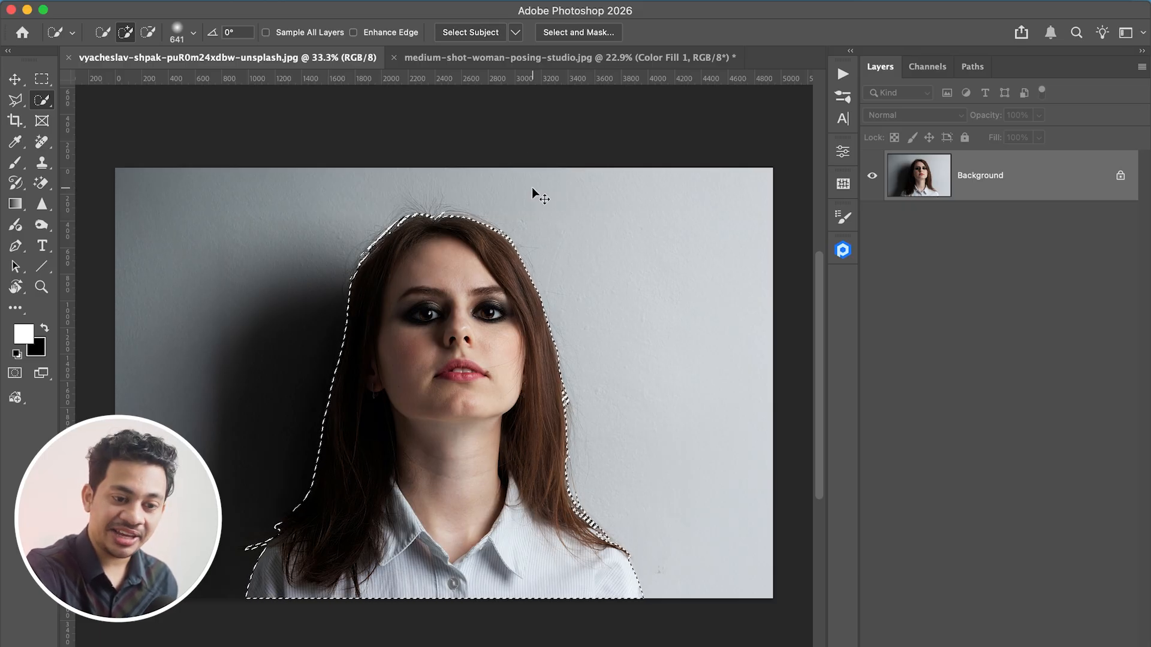
{"action": "key", "text": "super+shift+i"}
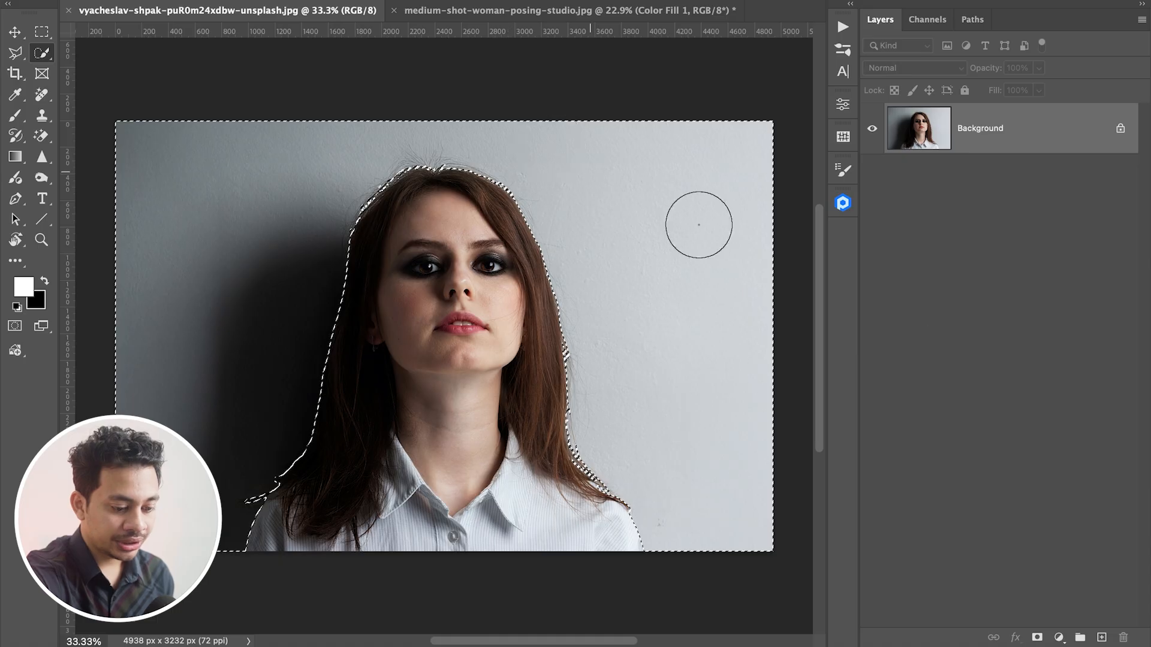
{"action": "left_click", "coordinate": [1059, 636]}
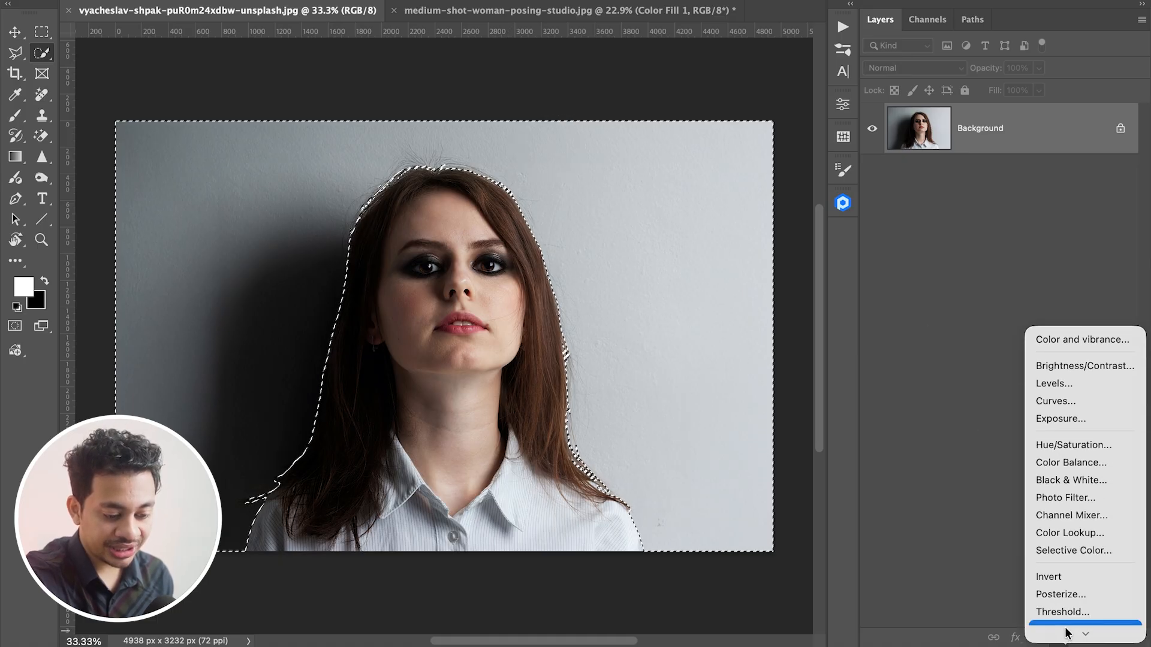
{"action": "left_click", "coordinate": [1082, 447]}
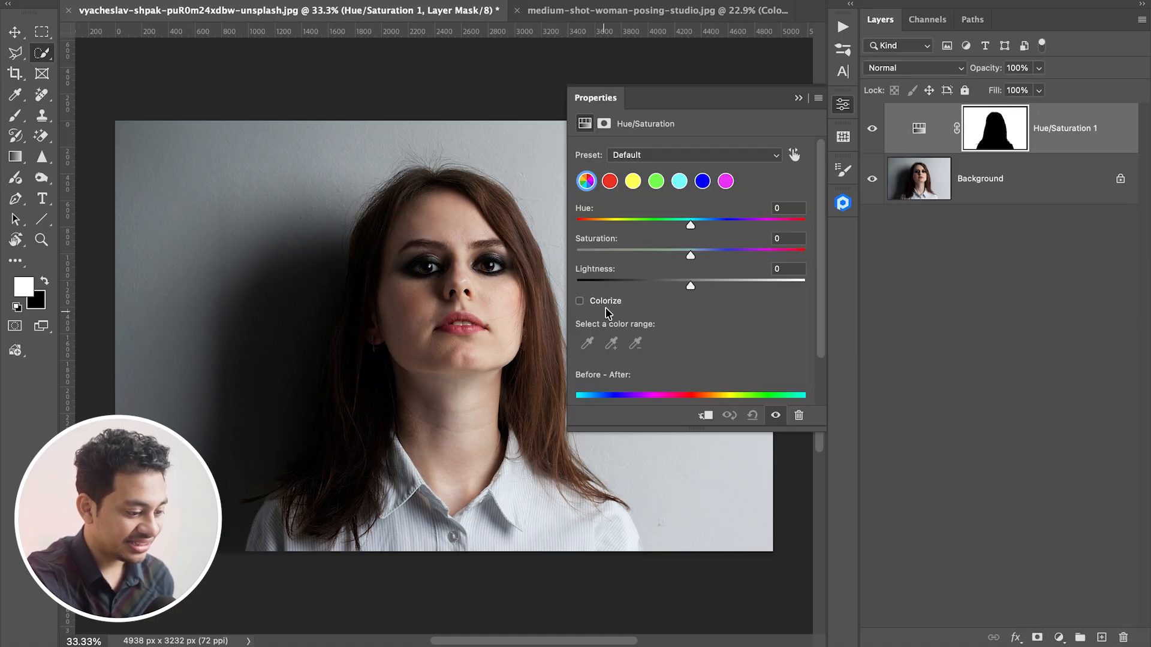
- Colorize the portrait's background with Hue 0 and Saturation 74
{"action": "left_click", "coordinate": [611, 307]}
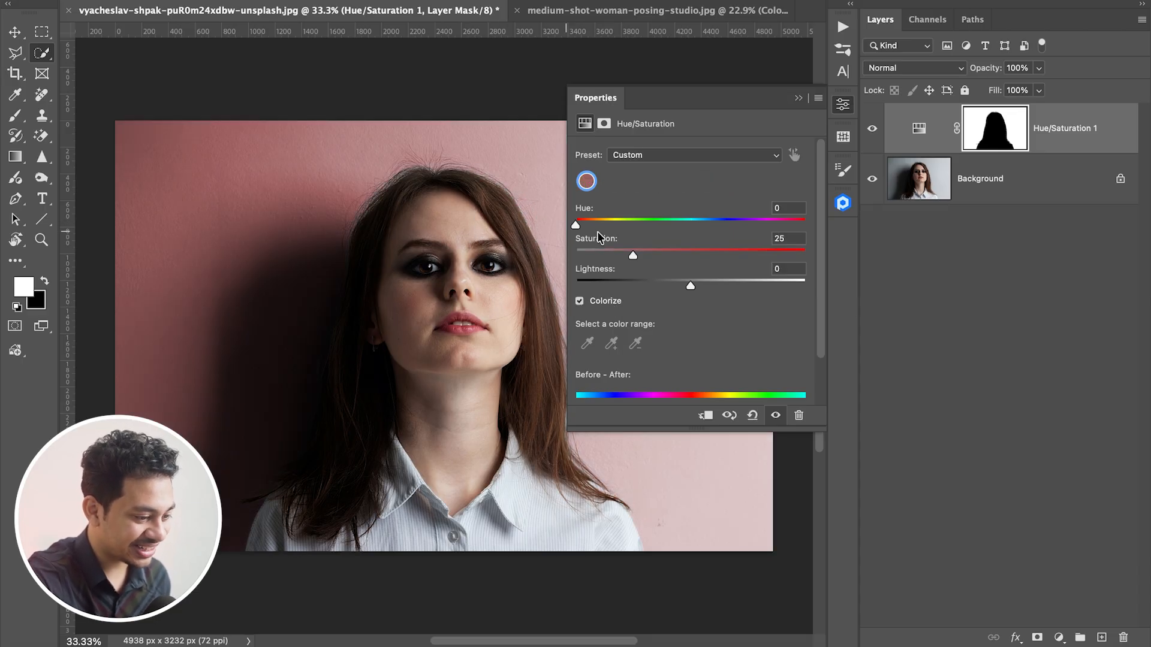
{"action": "left_click_drag", "start_coordinate": [606, 224], "coordinate": [551, 236]}
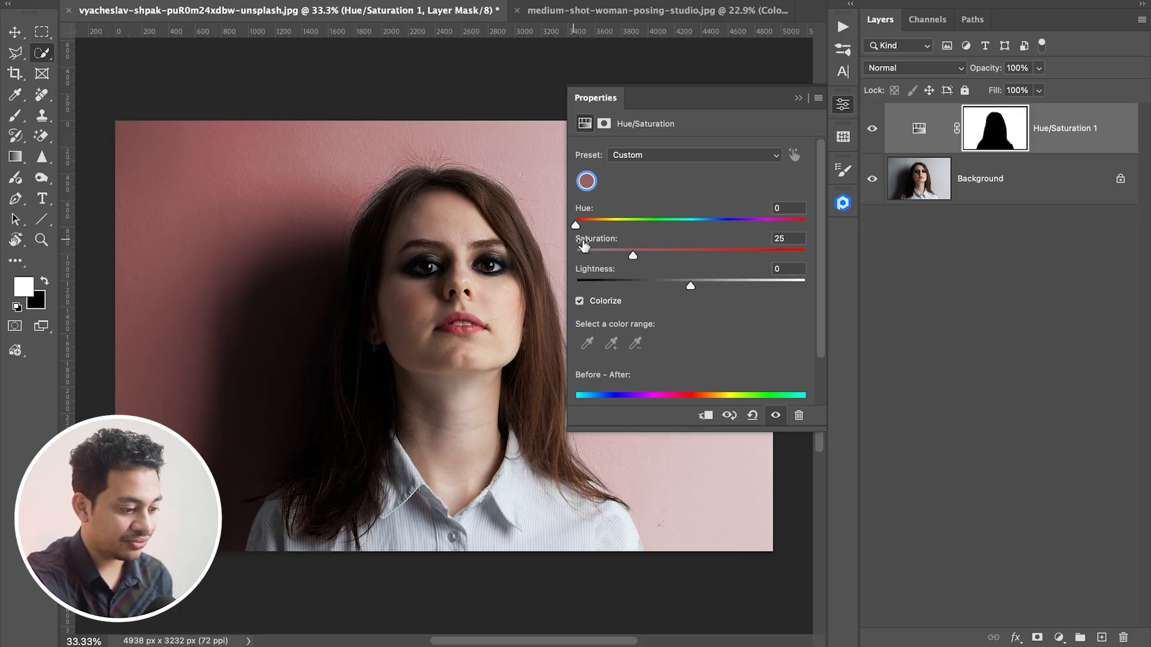
{"action": "left_click_drag", "start_coordinate": [636, 254], "coordinate": [734, 258]}
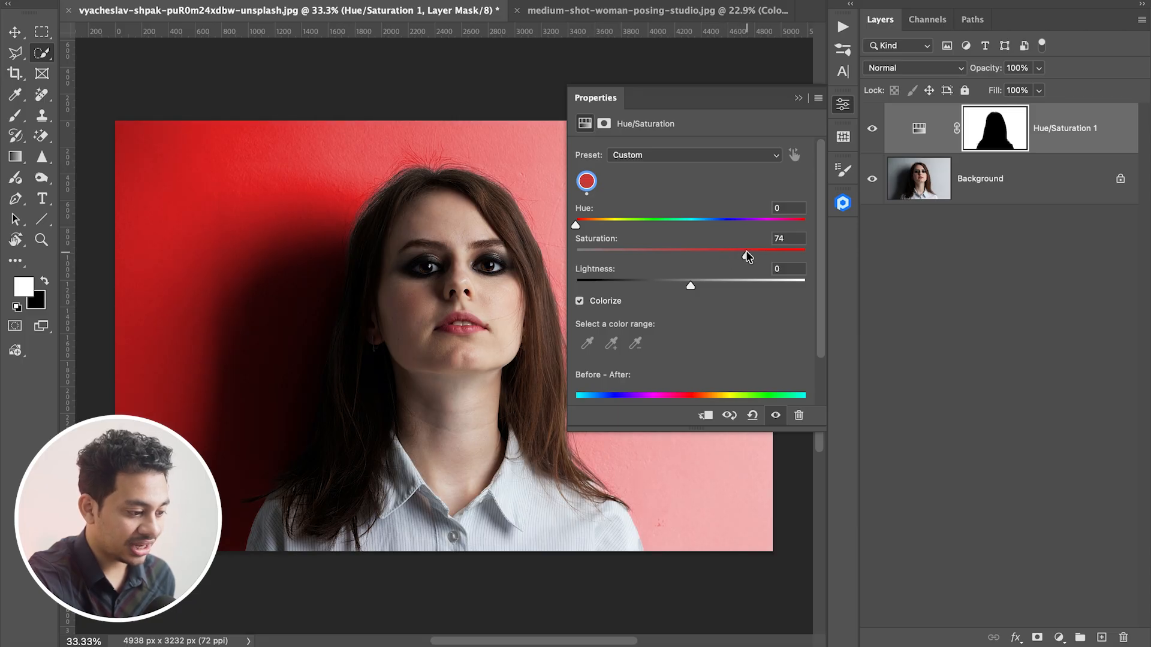
- Raise the lightness of the background's Hue/Saturation adjustment to +24
{"action": "mouse_move", "coordinate": [690, 286]}
{"action": "left_mouse_down"}
{"action": "mouse_move", "coordinate": [663, 288]}
{"action": "mouse_move", "coordinate": [717, 286]}
{"action": "mouse_move", "coordinate": [690, 292]}
{"action": "left_mouse_up"}
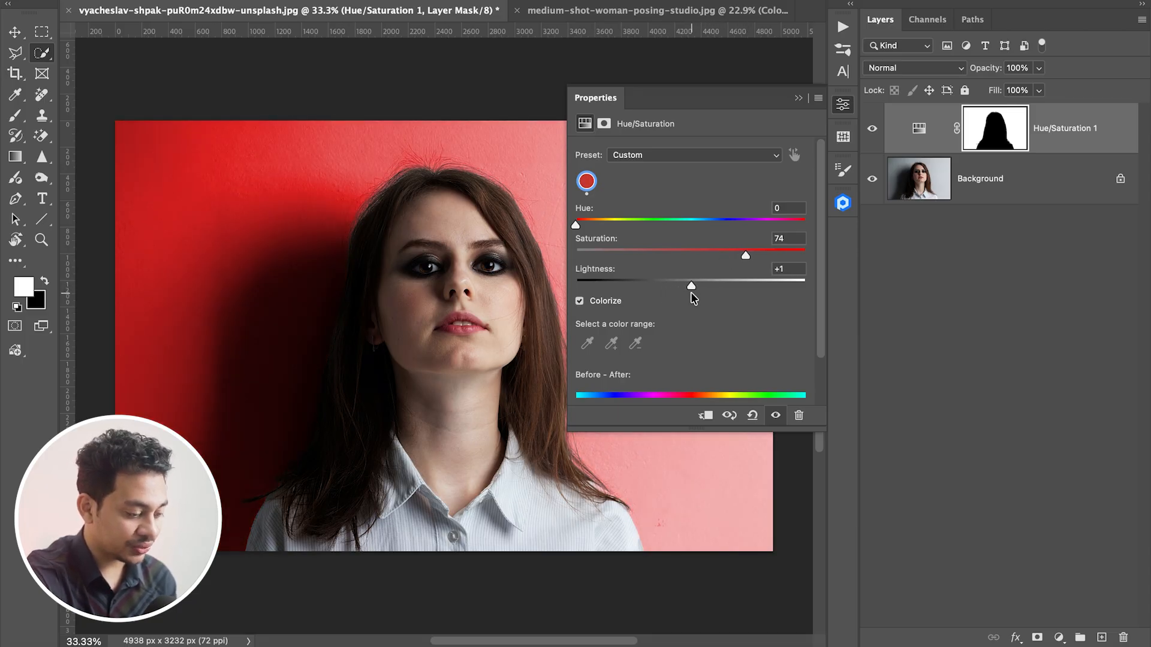
{"action": "key", "text": "super+z"}
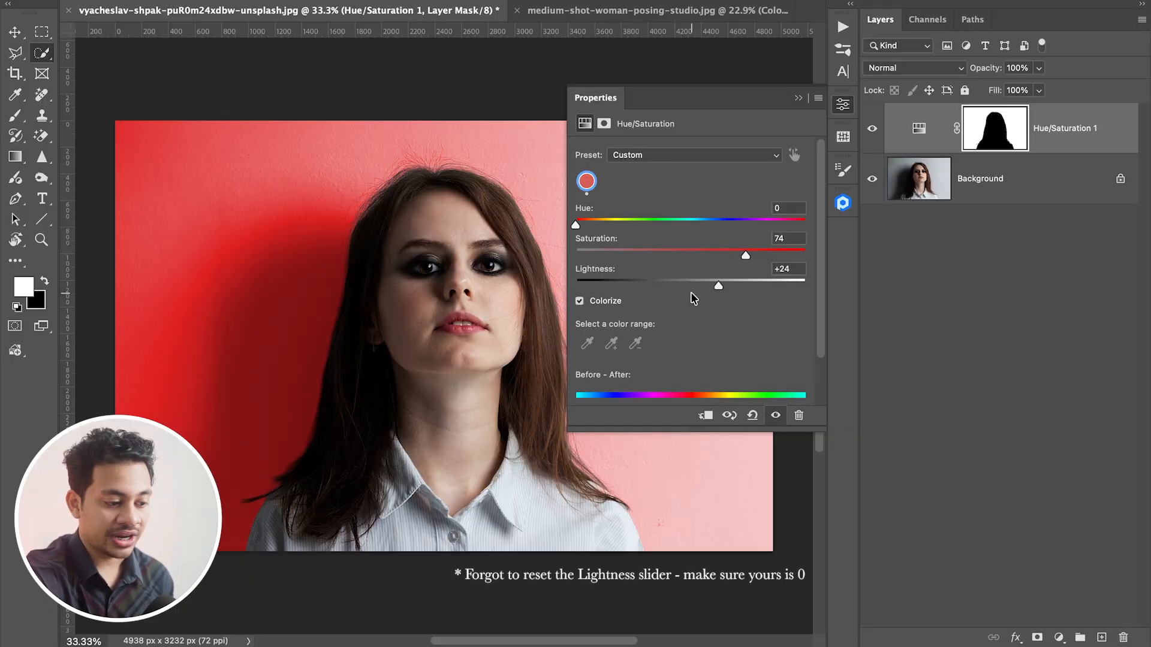
{"action": "left_click", "coordinate": [843, 105]}
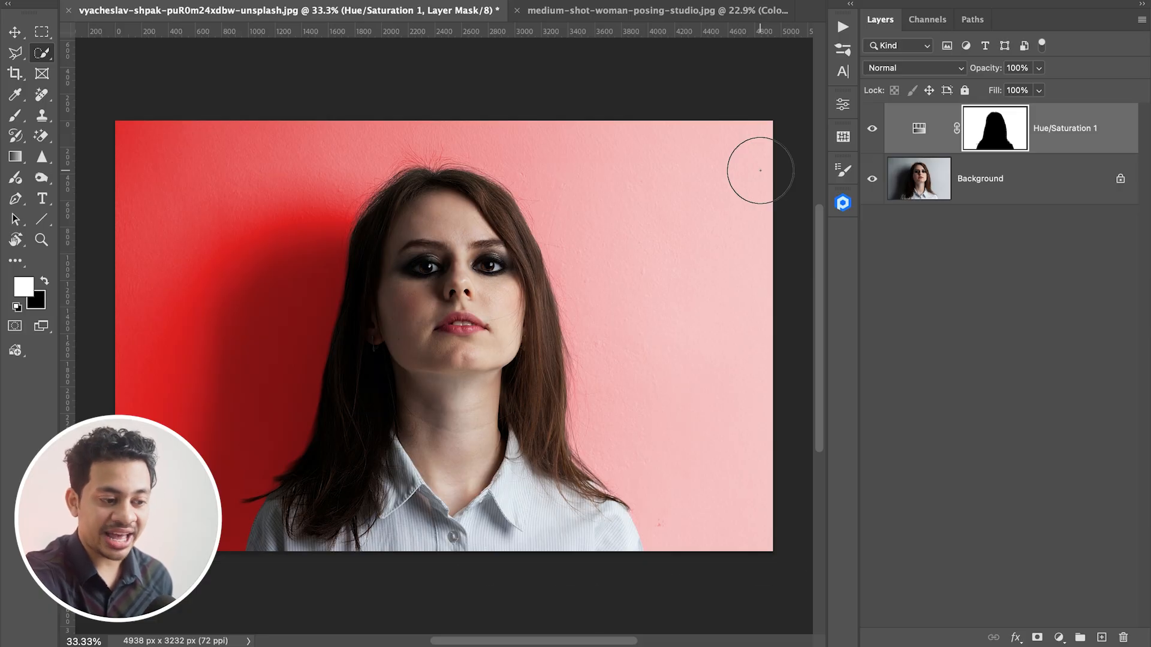
- Switch to the Brush tool with white as the foreground colour and enlarge the brush tip
{"action": "key", "text": "b"}
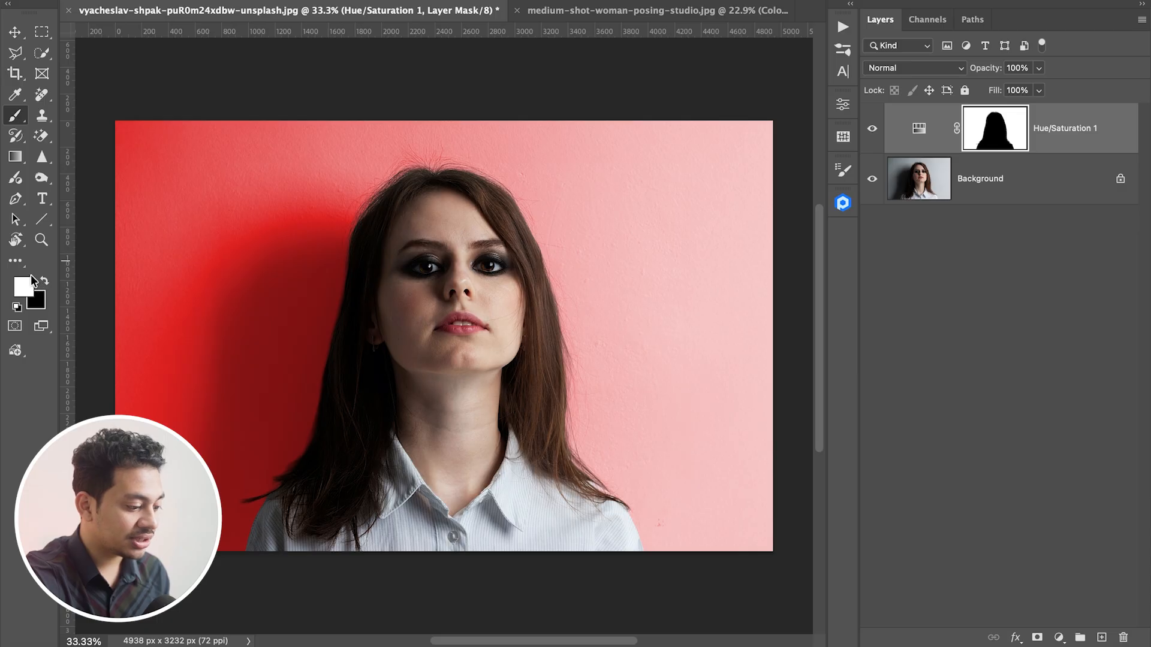
{"action": "key", "text": "bracketright"}
{"action": "key", "text": "bracketright"}
{"action": "key", "text": "bracketright"}
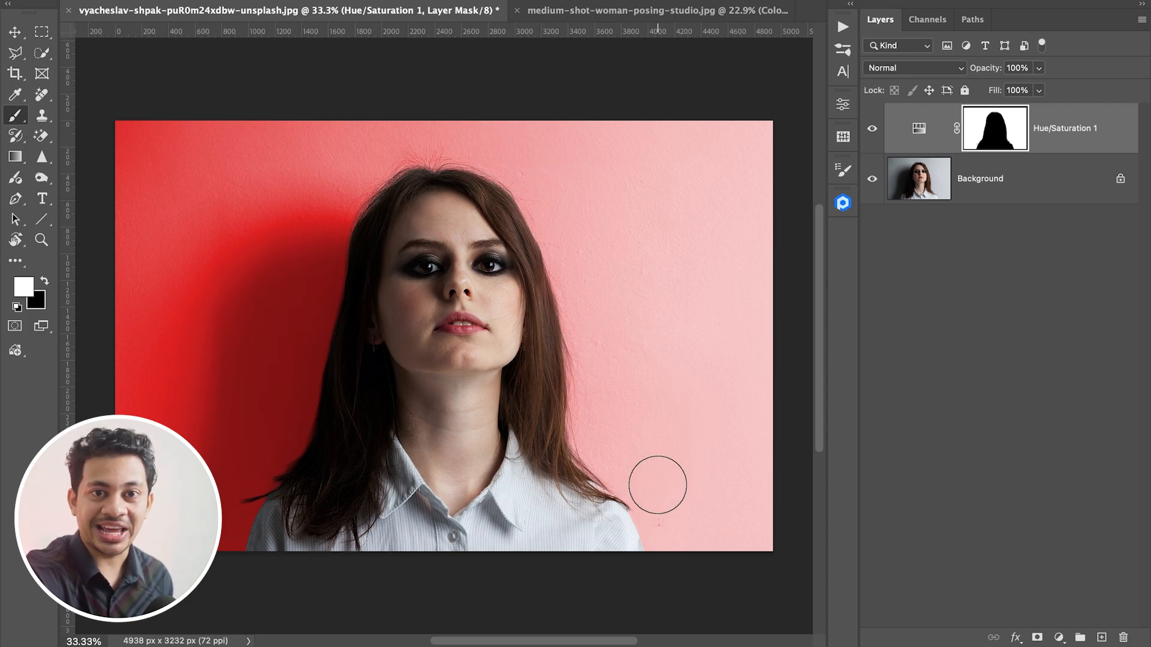
- Add a Levels adjustment layer with midtones at 0.41 and replace its mask with a copy of the Hue/Saturation layer's mask
{"action": "left_click", "coordinate": [1058, 637]}
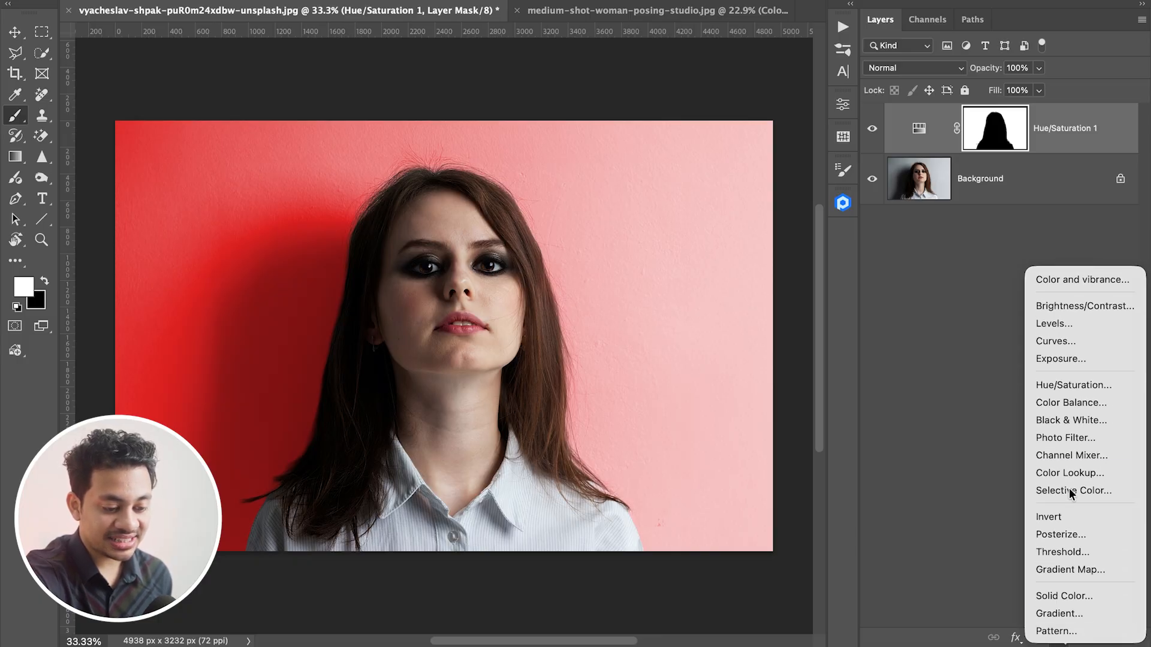
{"action": "left_click", "coordinate": [1073, 327]}
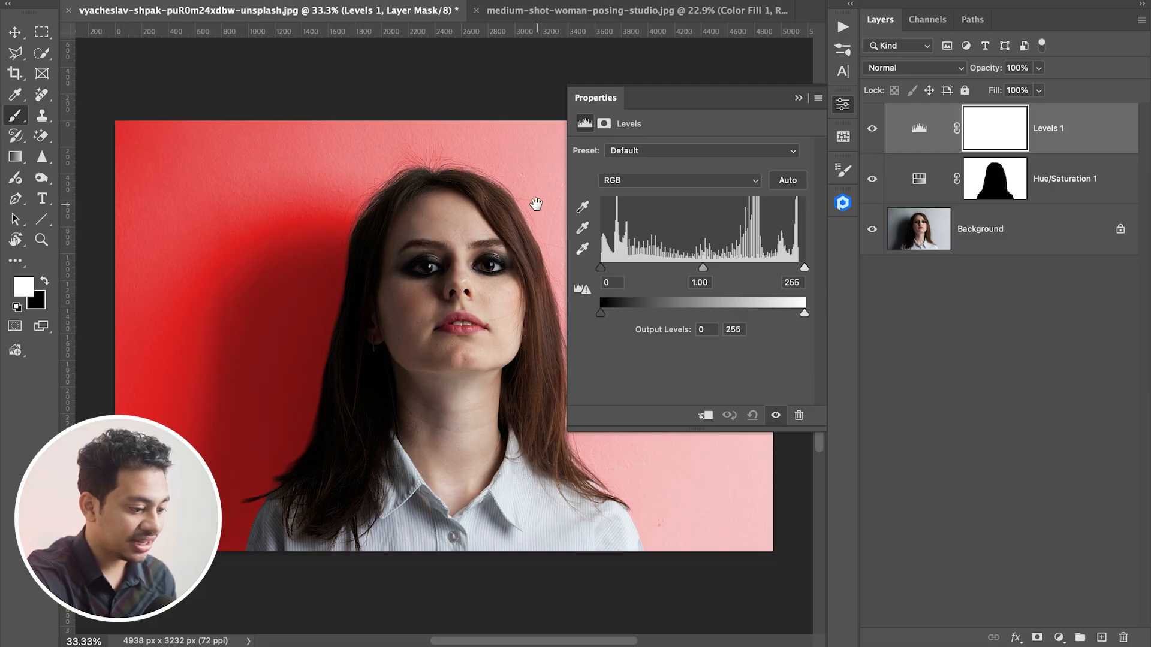
{"action": "left_click_drag", "start_coordinate": [535, 204], "coordinate": [520, 202]}
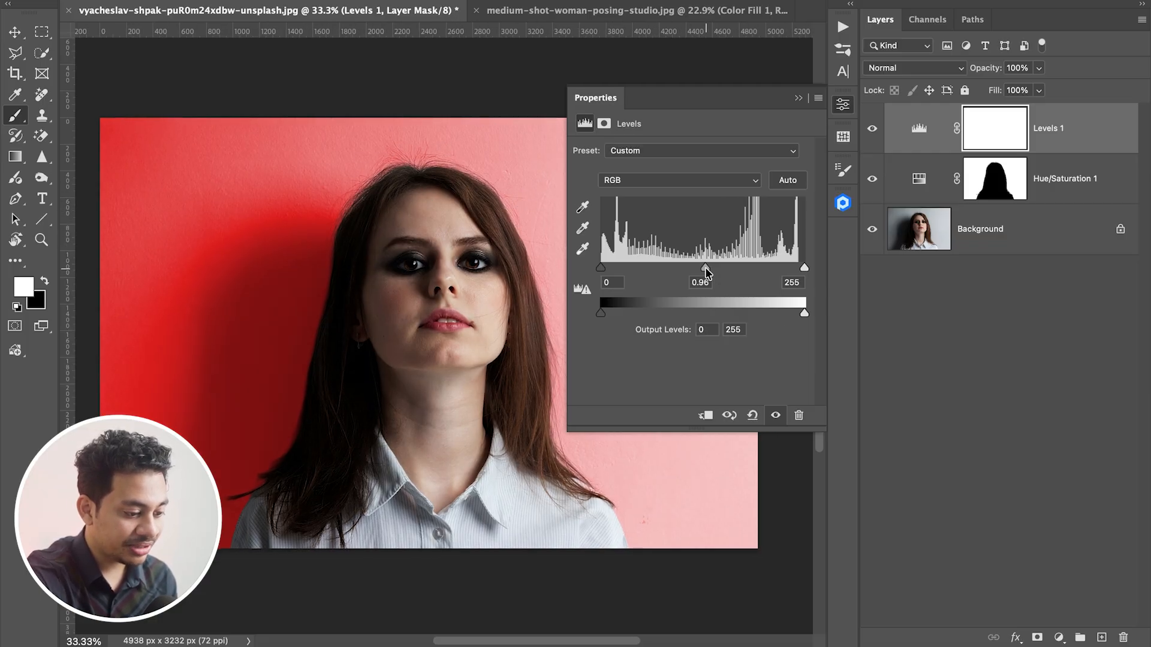
{"action": "left_click_drag", "start_coordinate": [705, 267], "coordinate": [754, 266]}
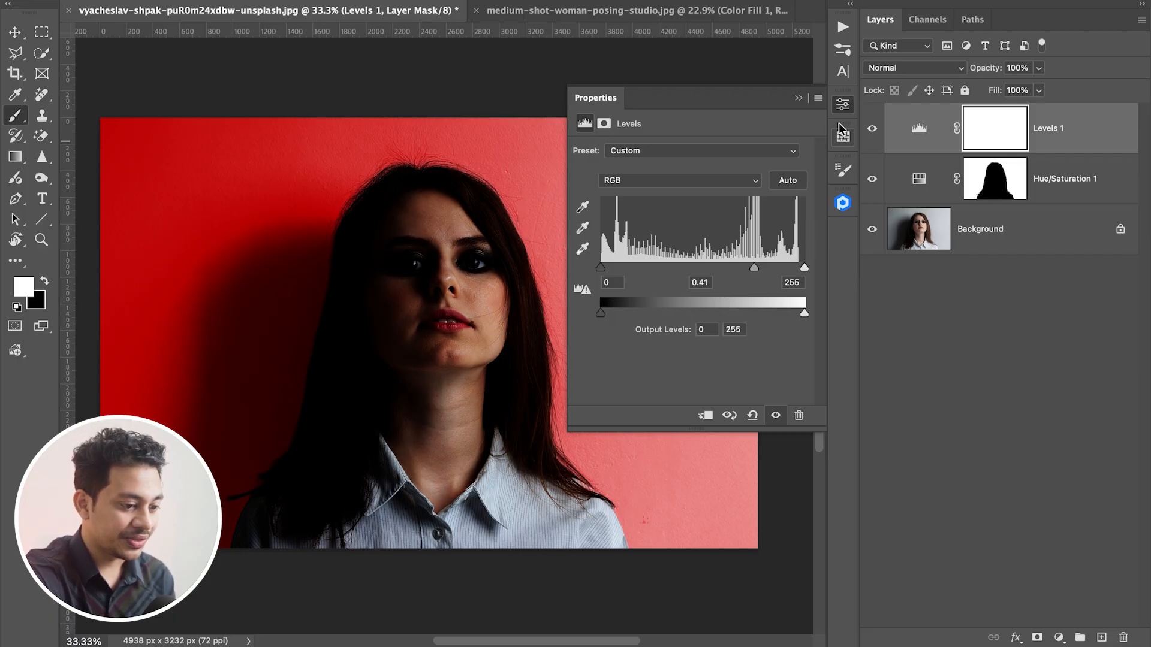
{"action": "left_click", "coordinate": [843, 105]}
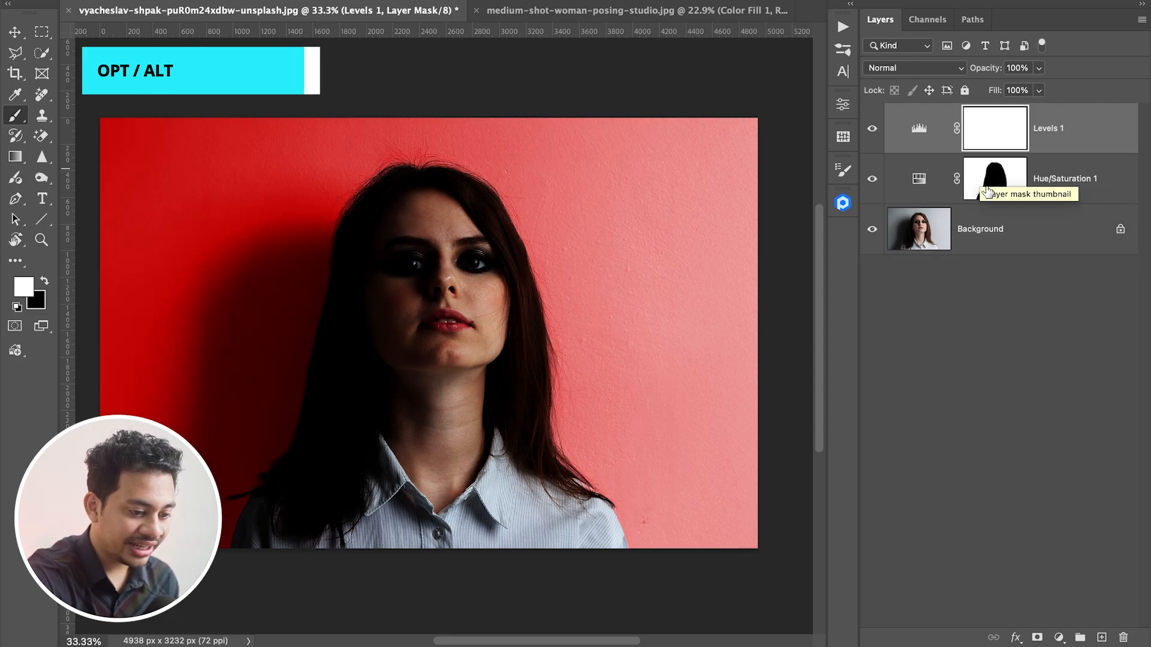
{"action": "left_click_drag", "start_coordinate": [987, 191], "coordinate": [1007, 127]}
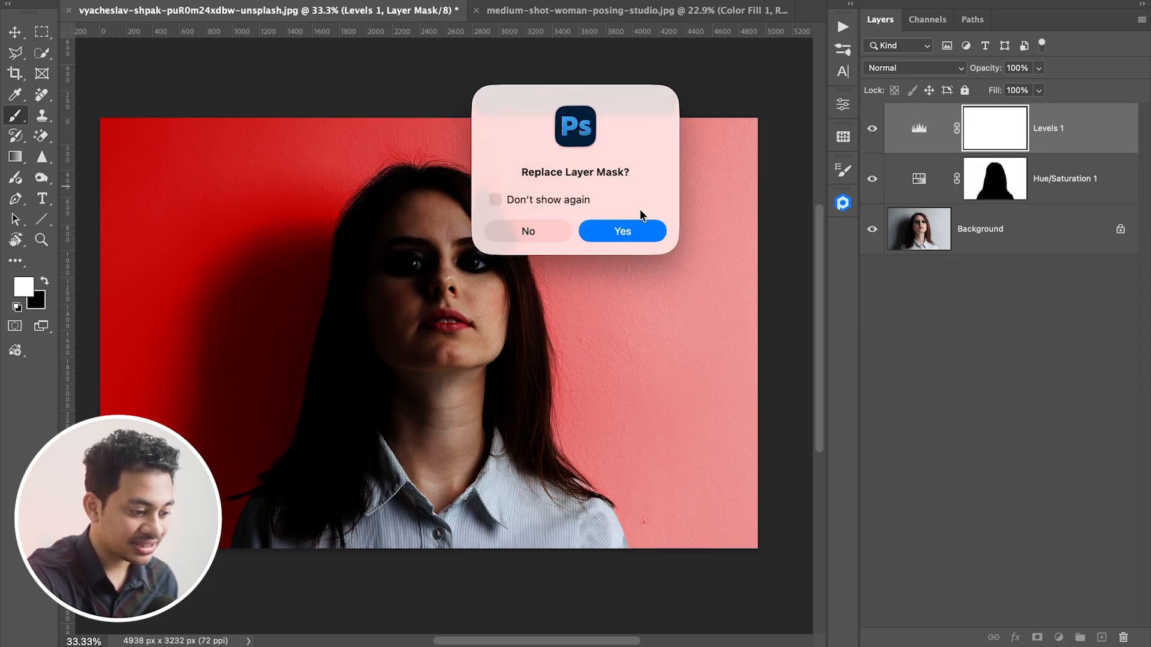
{"action": "left_click", "coordinate": [636, 233]}
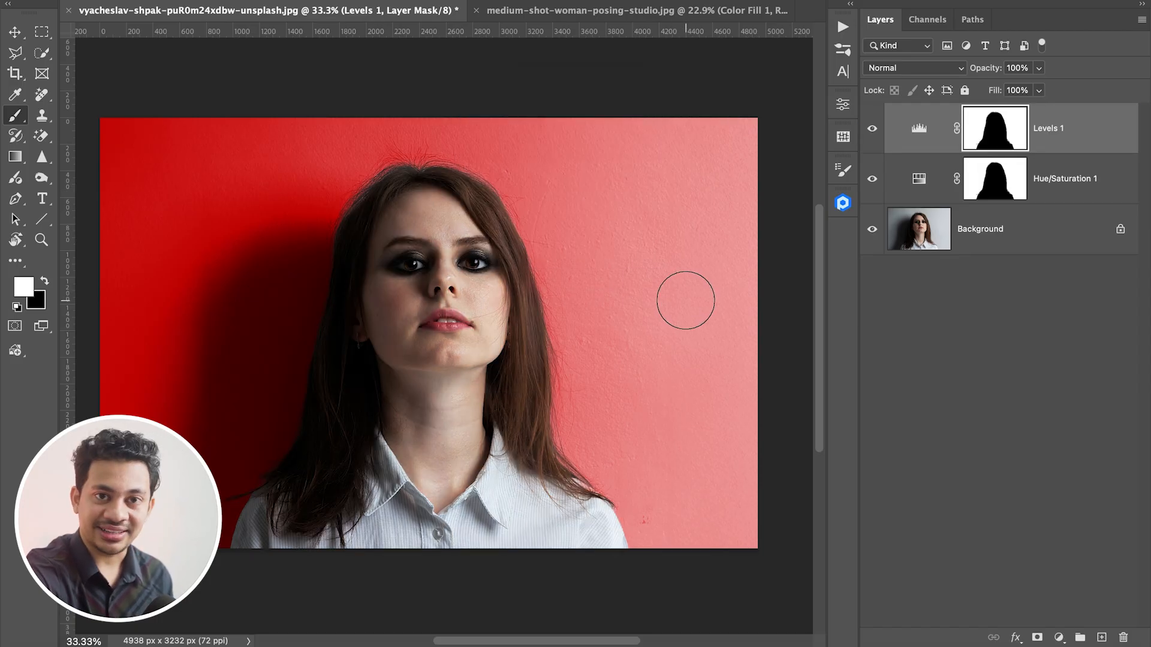
- Compare the portrait with and without the Levels adjustment, and the full edit against the original Background layer
{"action": "left_click", "coordinate": [870, 129]}
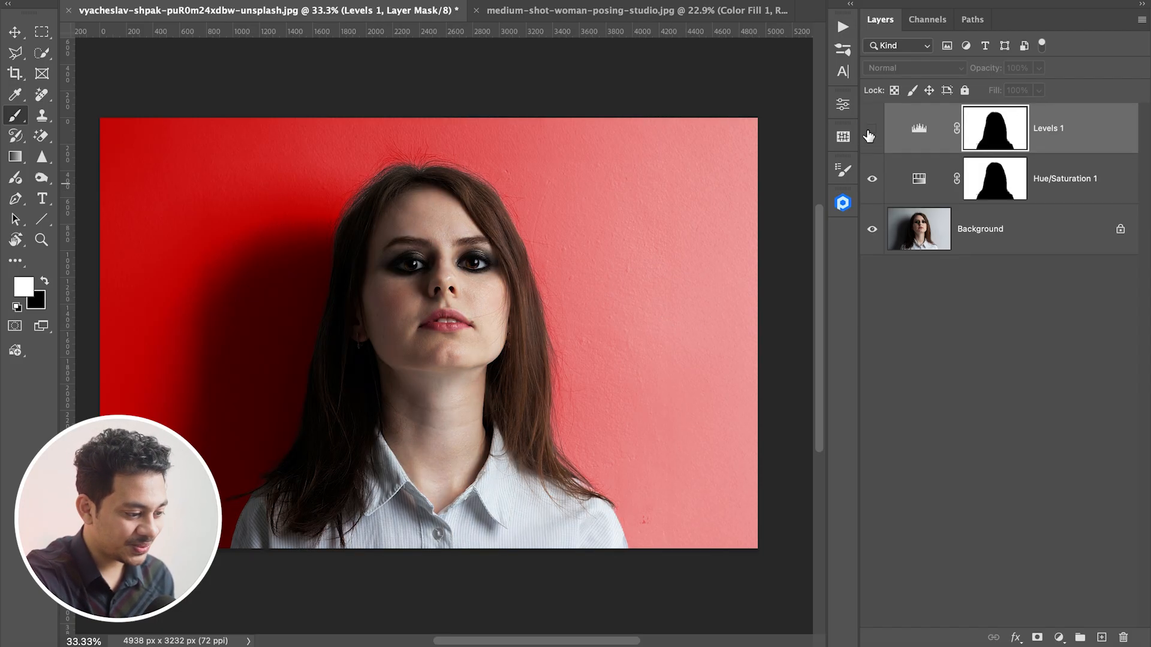
{"action": "left_click", "coordinate": [871, 130]}
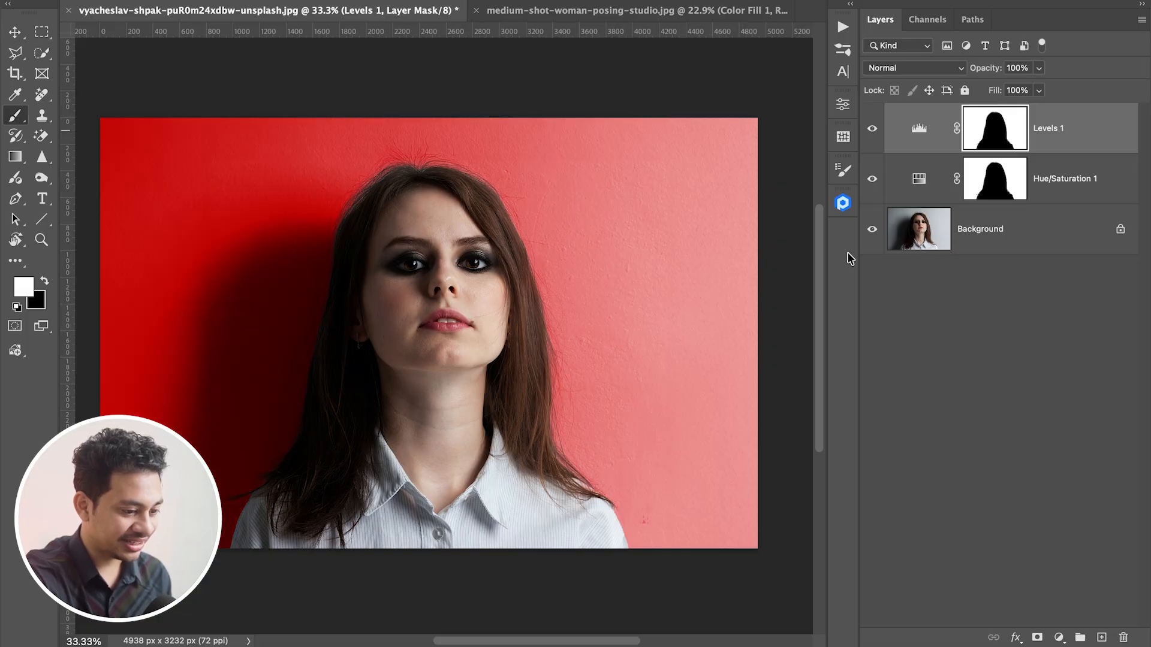
{"action": "left_click", "coordinate": [872, 231], "text": "alt"}
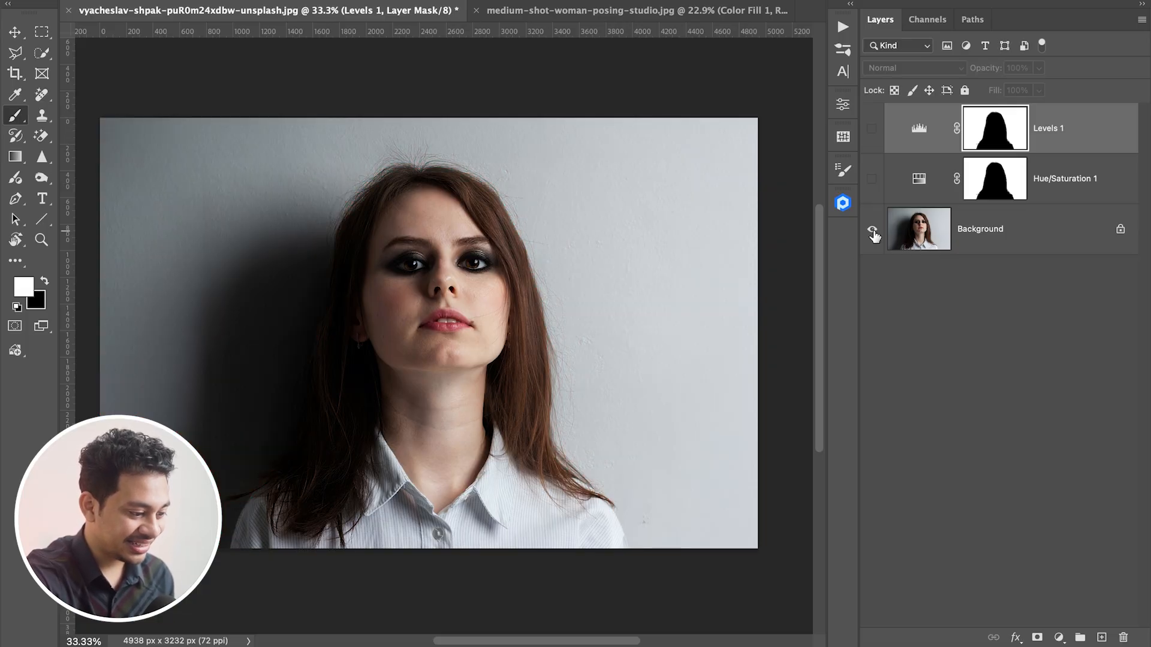
{"action": "left_click", "coordinate": [872, 230], "text": "alt"}
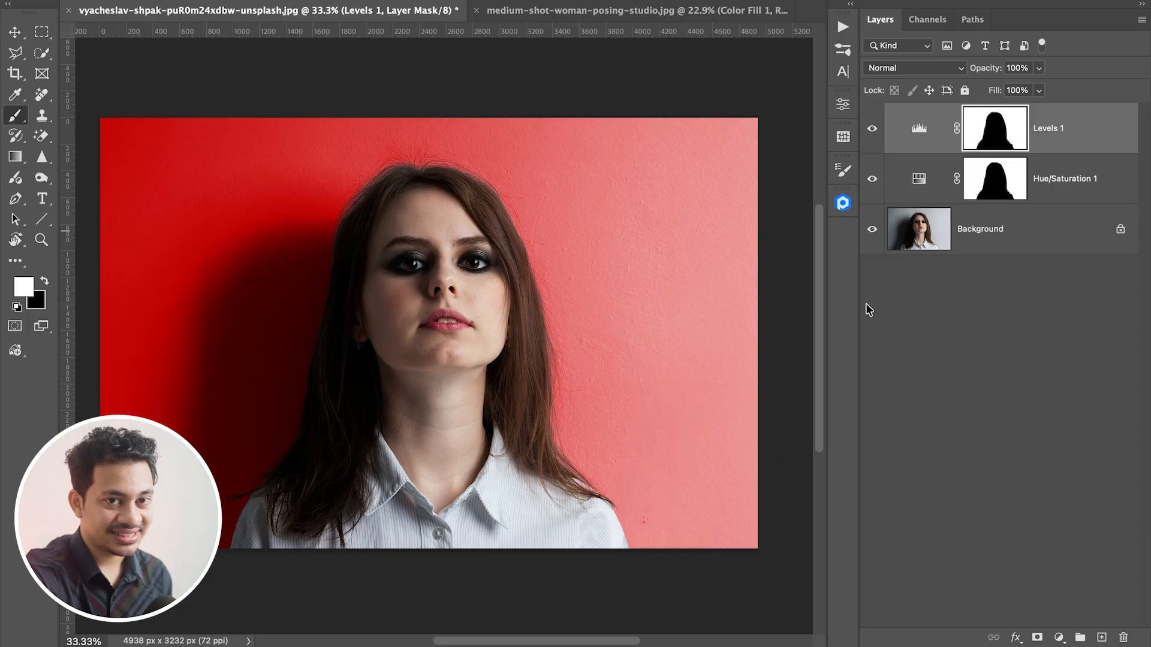
- Change the hue of the Hue/Saturation 1 adjustment to 271 for a purple background
{"action": "double_click", "coordinate": [908, 189]}
{"action": "left_click_drag", "start_coordinate": [605, 222], "coordinate": [749, 226]}
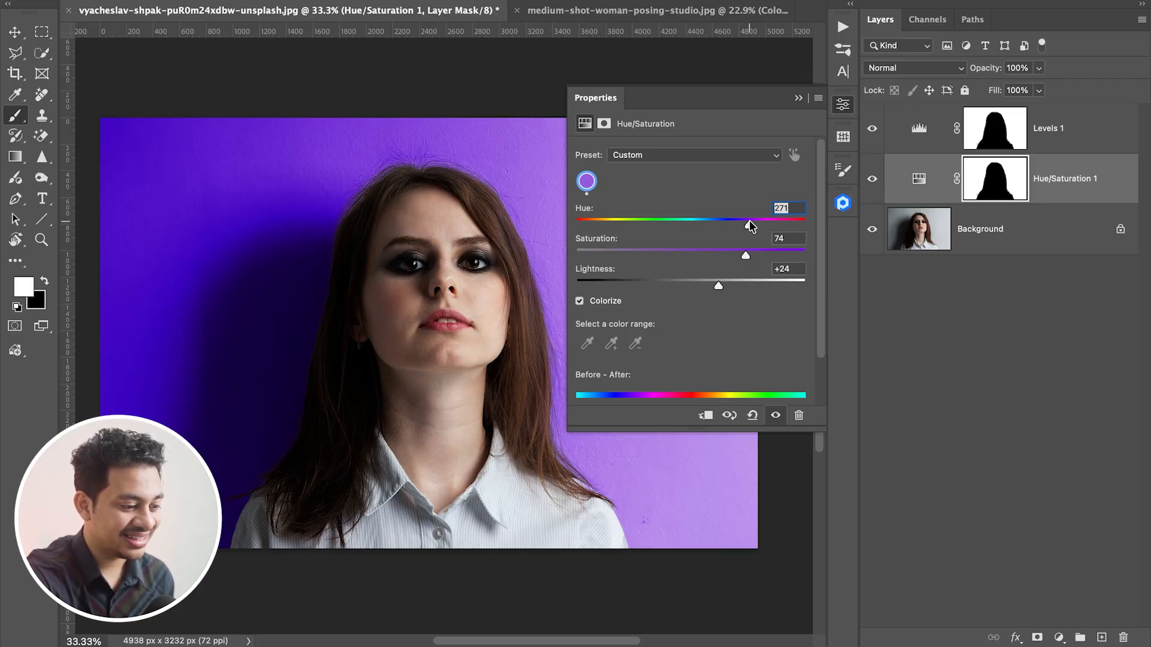
{"action": "left_click", "coordinate": [845, 107]}
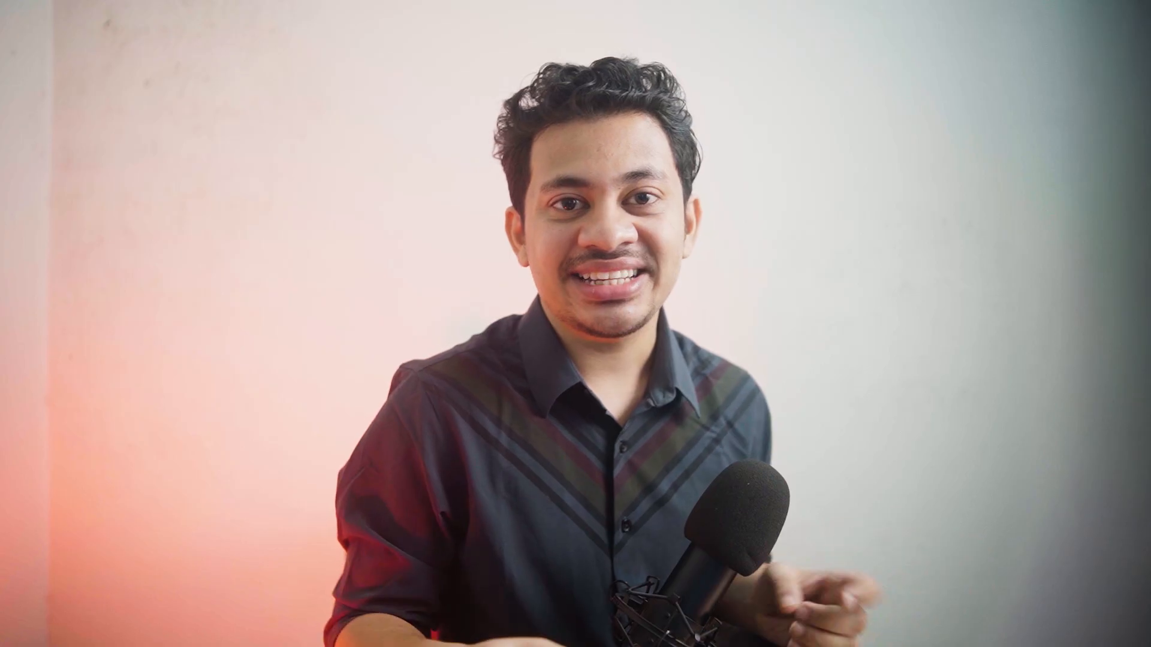